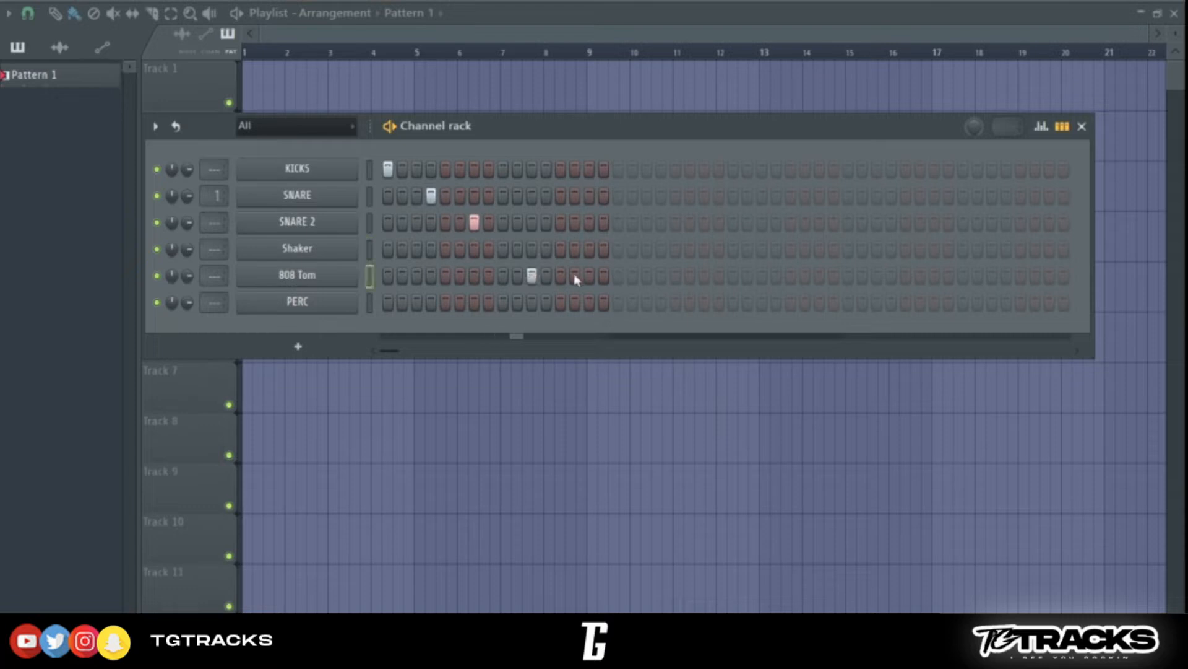
# Step: Add a SNARE 2 hit on step 15 and Shaker hits on steps 9, 10, 12, 13 and 14
pyautogui.click(562, 228)
pyautogui.rightClick(563, 228)
pyautogui.click(590, 224)
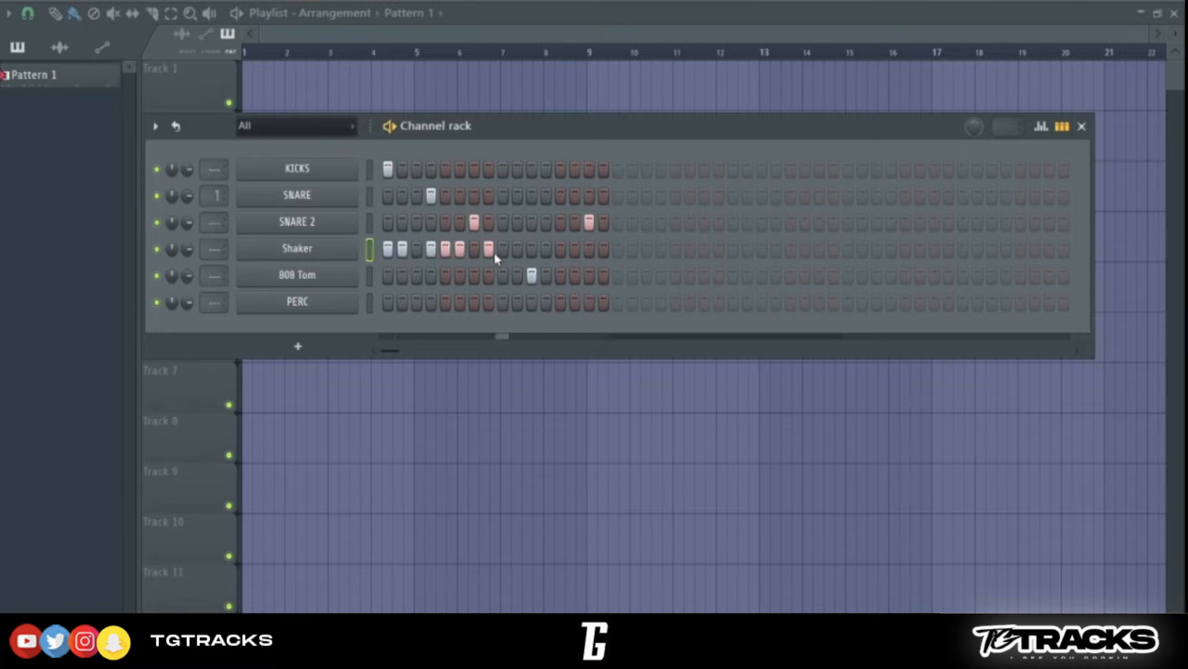
pyautogui.moveTo(490, 251); pyautogui.dragTo(585, 252)
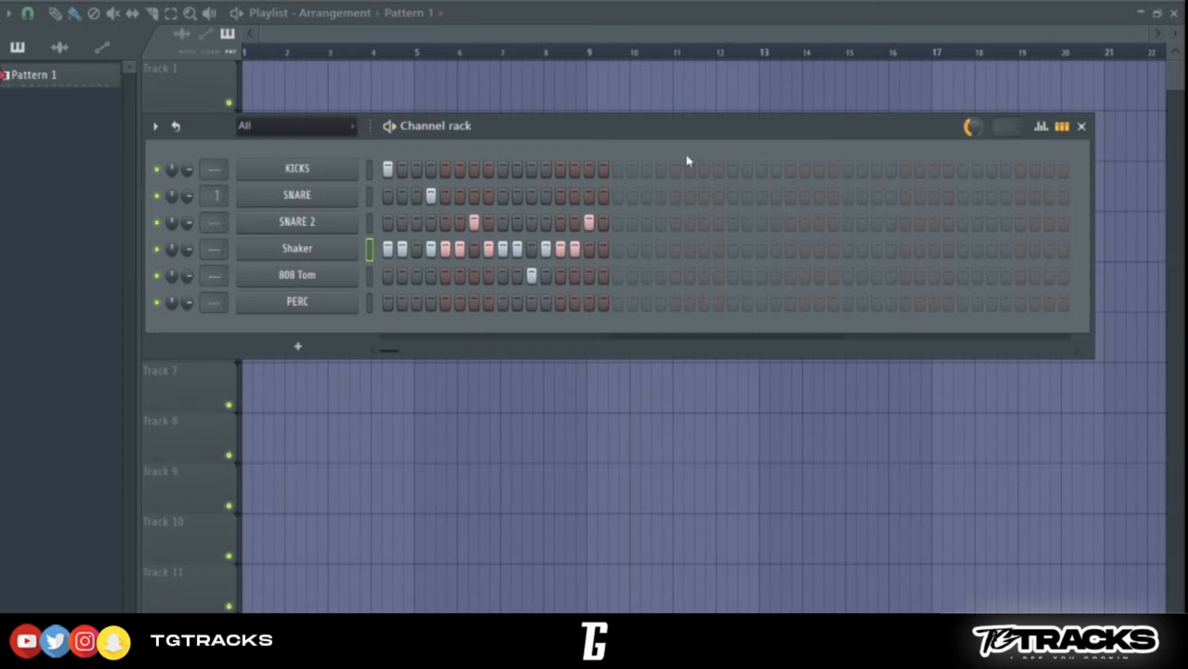
# Step: Move the Channel rack window clear of its old position and add a second KICKS hit on step 11
pyautogui.moveTo(898, 127); pyautogui.dragTo(817, 155)
pyautogui.moveTo(541, 165); pyautogui.dragTo(512, 198)
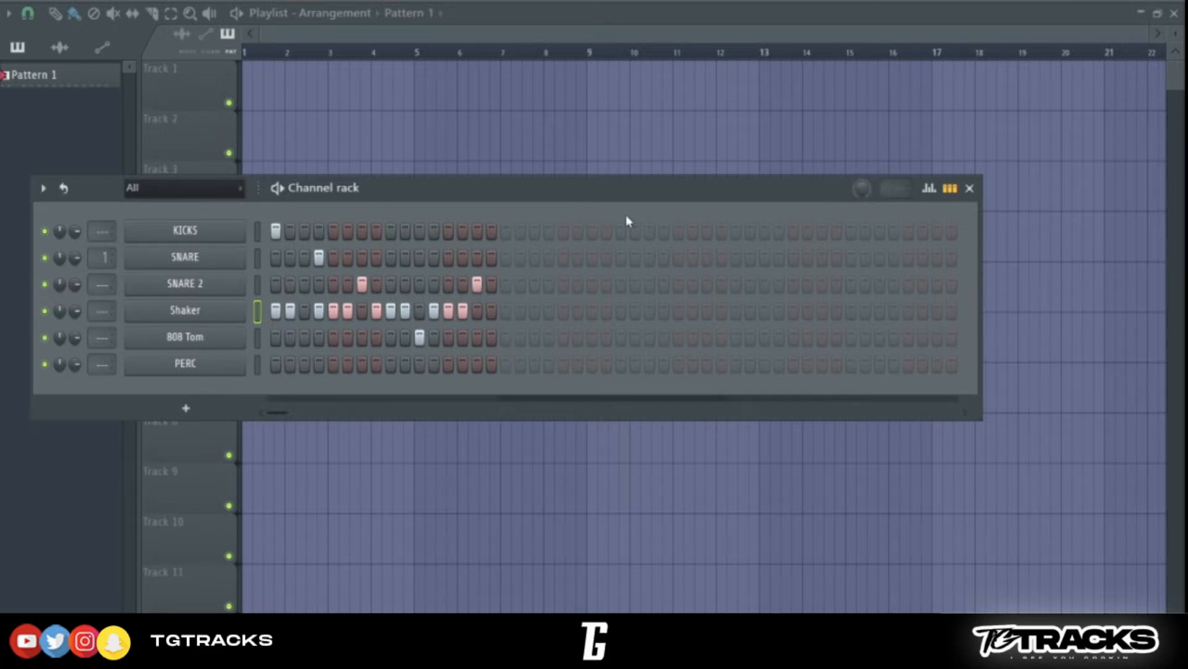
pyautogui.press('space')
pyautogui.click(419, 232)
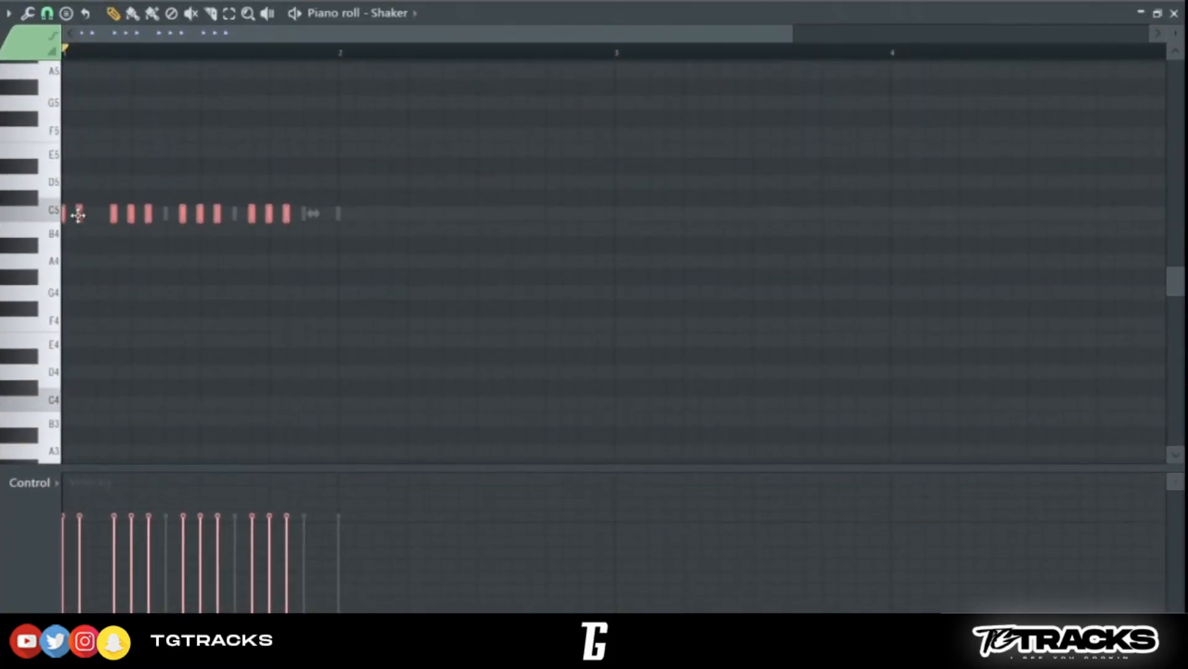
# Step: Duplicate the Shaker notes into bar 2 and add an 808 Tom hit at the matching position in bar 2
pyautogui.hotkey('ctrl', 'b')
pyautogui.click(613, 145)
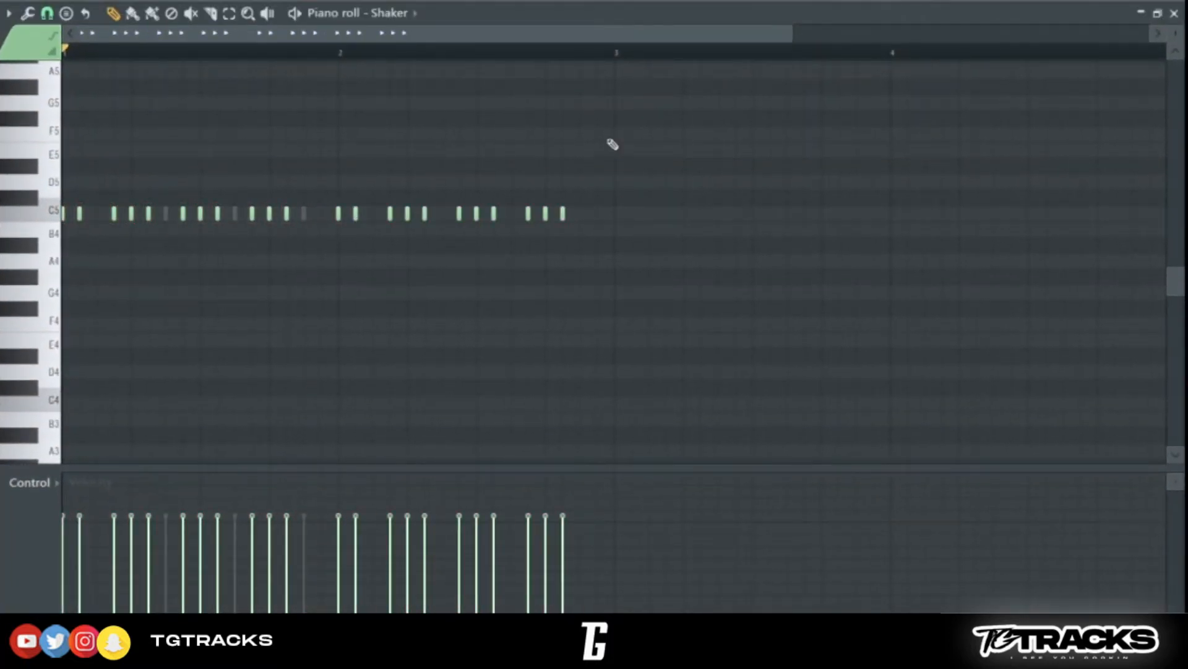
pyautogui.press('F6')
pyautogui.click(257, 336)
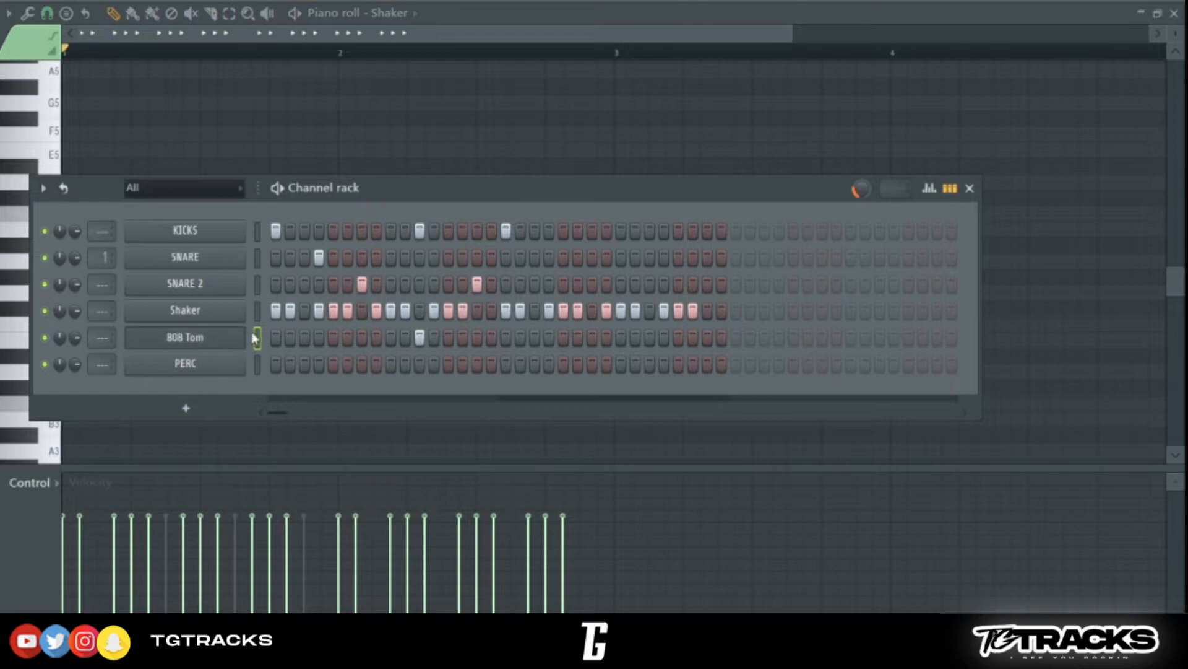
pyautogui.press('F6')
pyautogui.click(510, 217)
# Step: Open the SNARE channel's notes in the piano roll
pyautogui.press('F6')
pyautogui.click(208, 260)
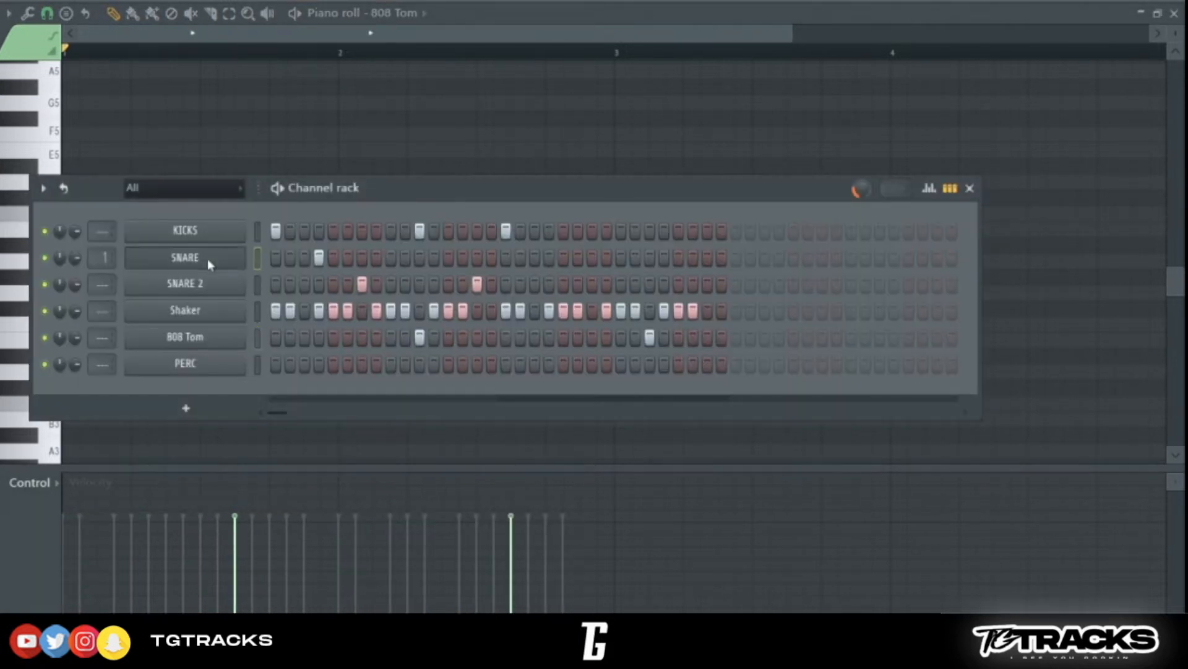
pyautogui.press('F6')
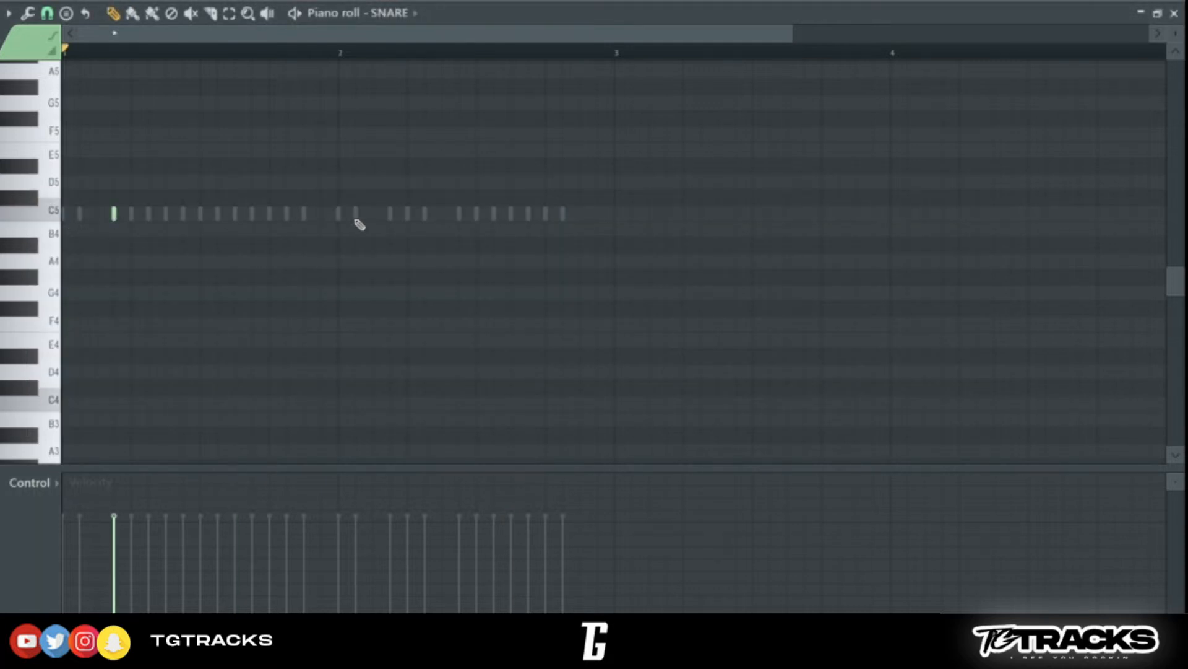
pyautogui.press('space')
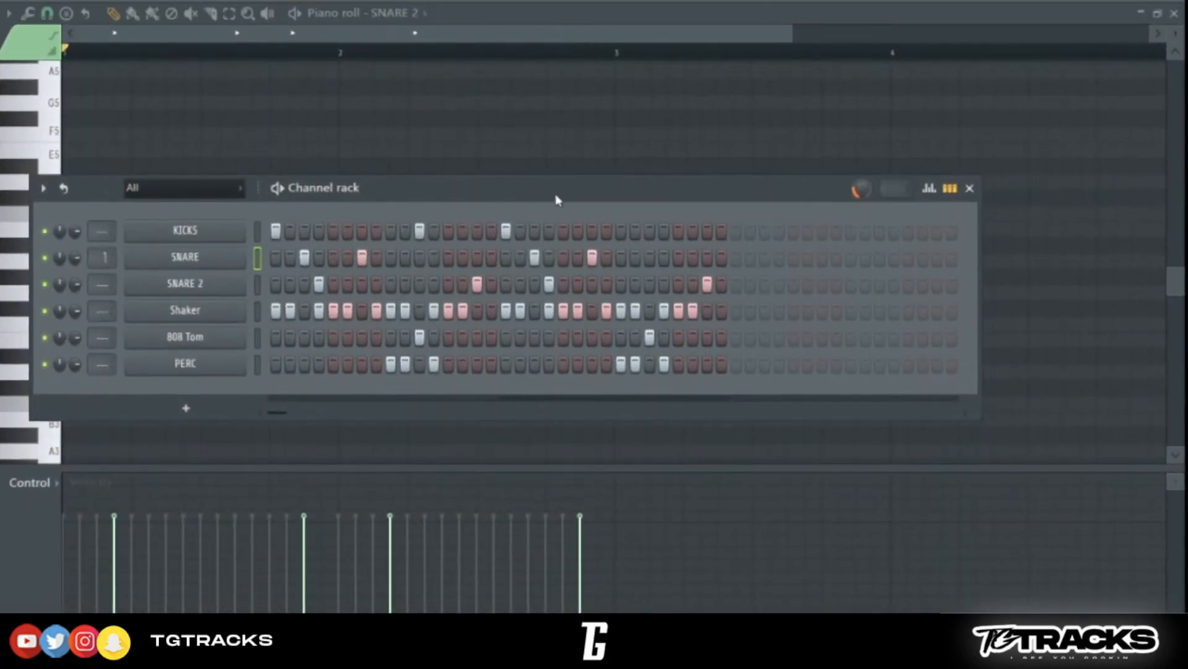
# Step: Reposition the Channel rack window and play back the two-bar drum pattern
pyautogui.moveTo(556, 196); pyautogui.dragTo(553, 156)
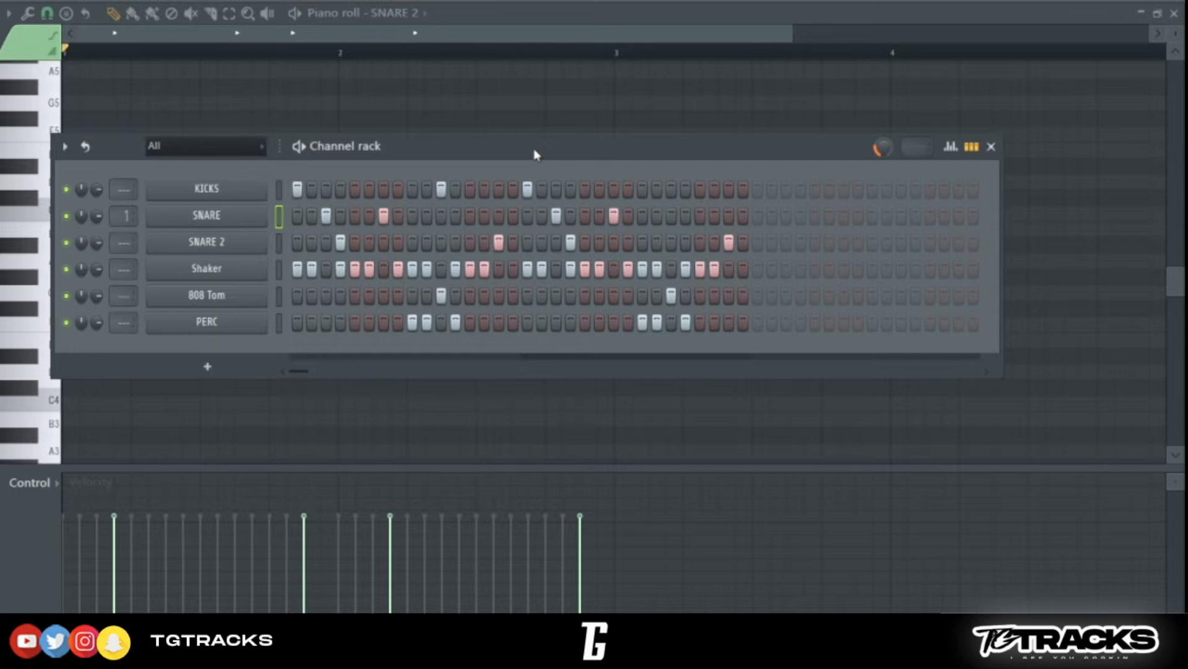
pyautogui.press('space')
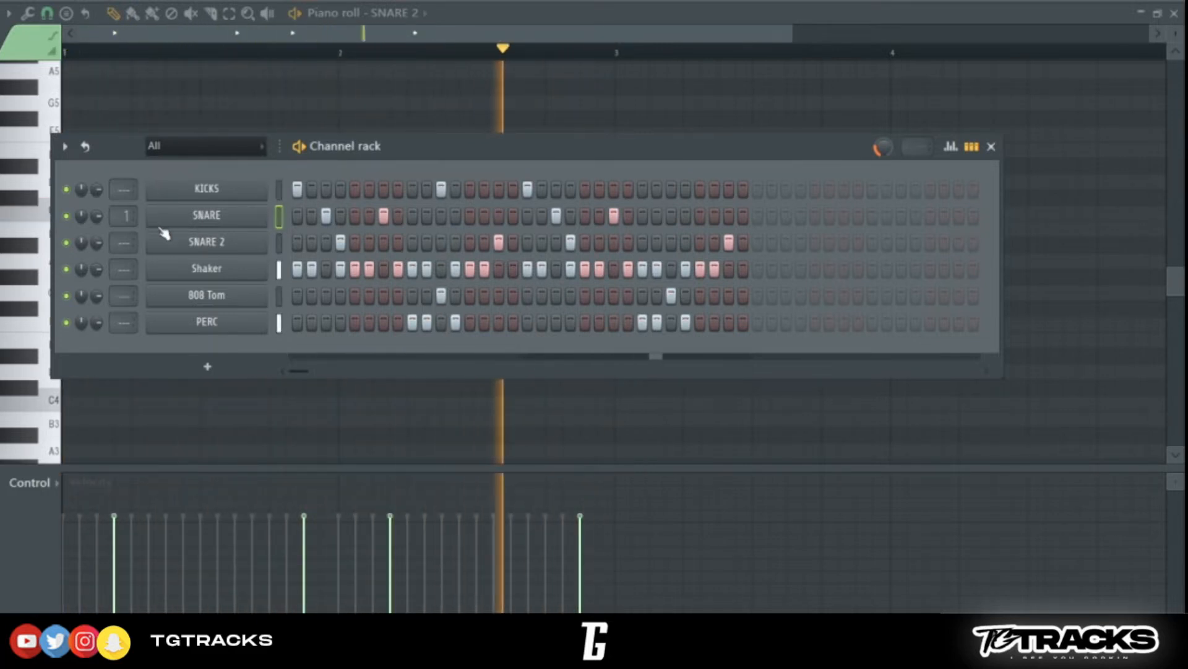
pyautogui.press('space')
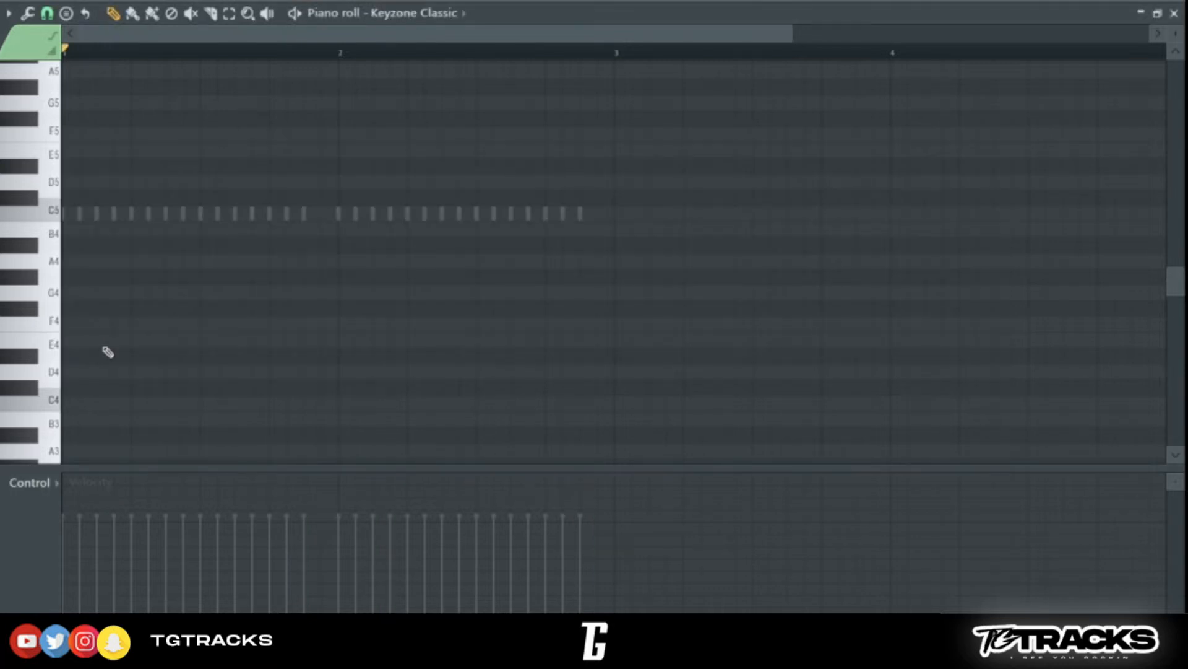
# Step: Draw three-step Keyzone Classic notes in bar 1: E4 on the downbeat, G4 directly after it, and F#4 on beat 3
pyautogui.moveTo(87, 344); pyautogui.dragTo(85, 344)
pyautogui.moveTo(85, 345); pyautogui.dragTo(69, 343)
pyautogui.press('space')
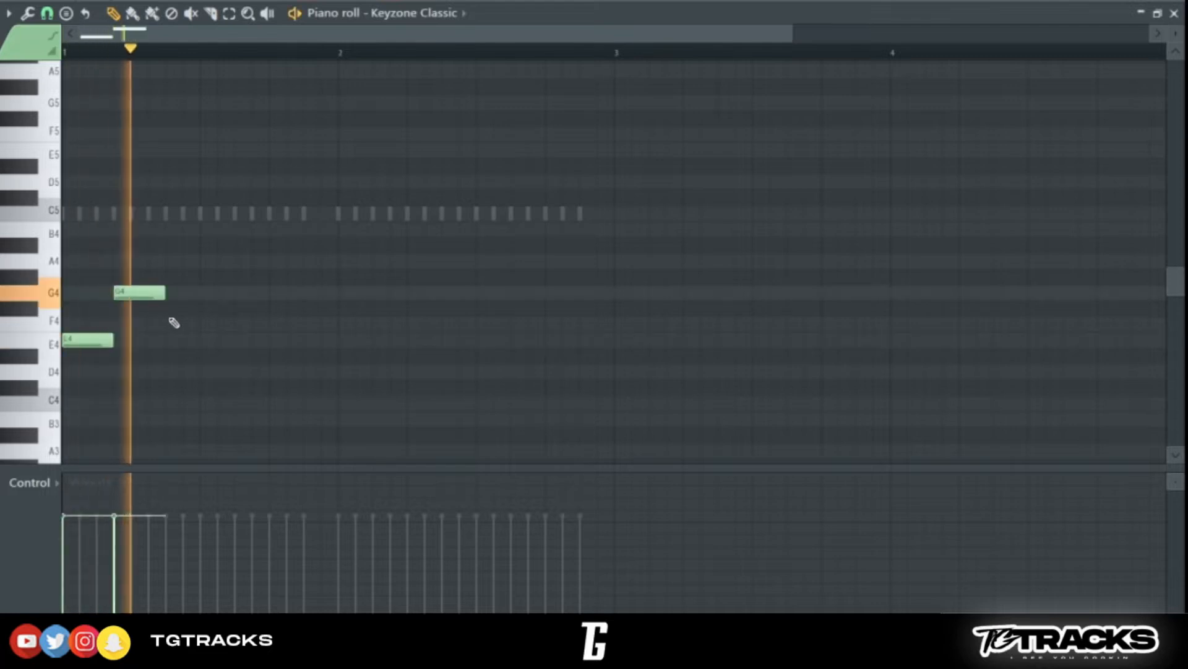
pyautogui.press('space')
pyautogui.click(204, 309)
pyautogui.press('space')
pyautogui.press('space')
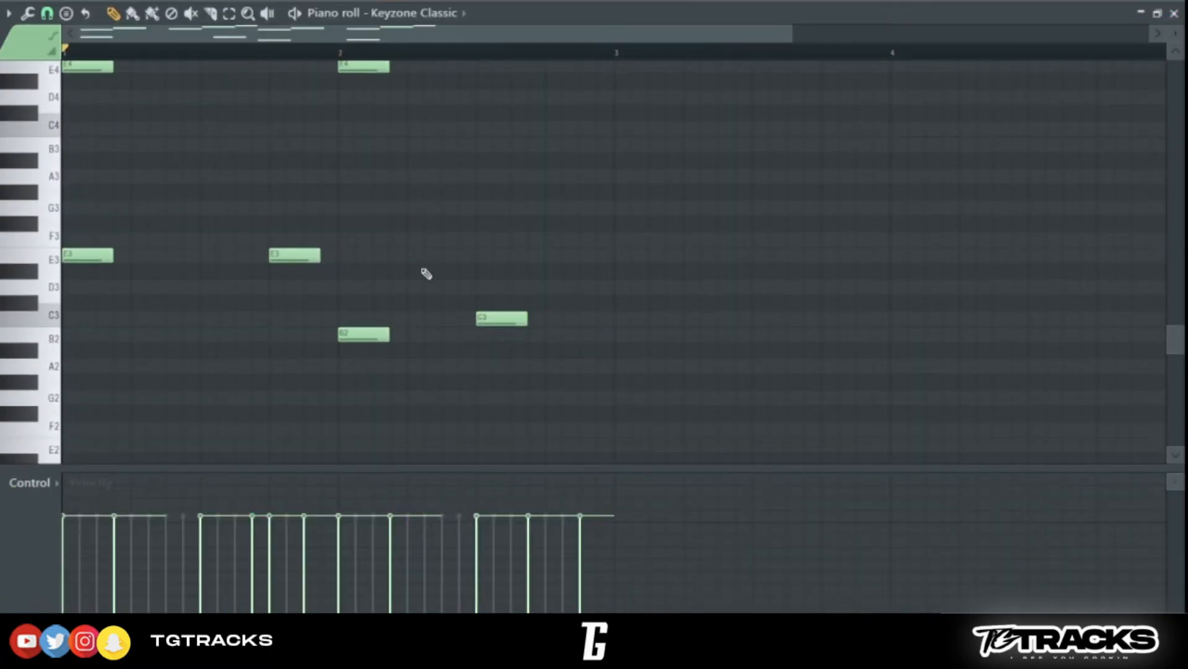
# Step: Select all Keyzone Classic notes and randomize their levels
pyautogui.hotkey('ctrl', 'a')
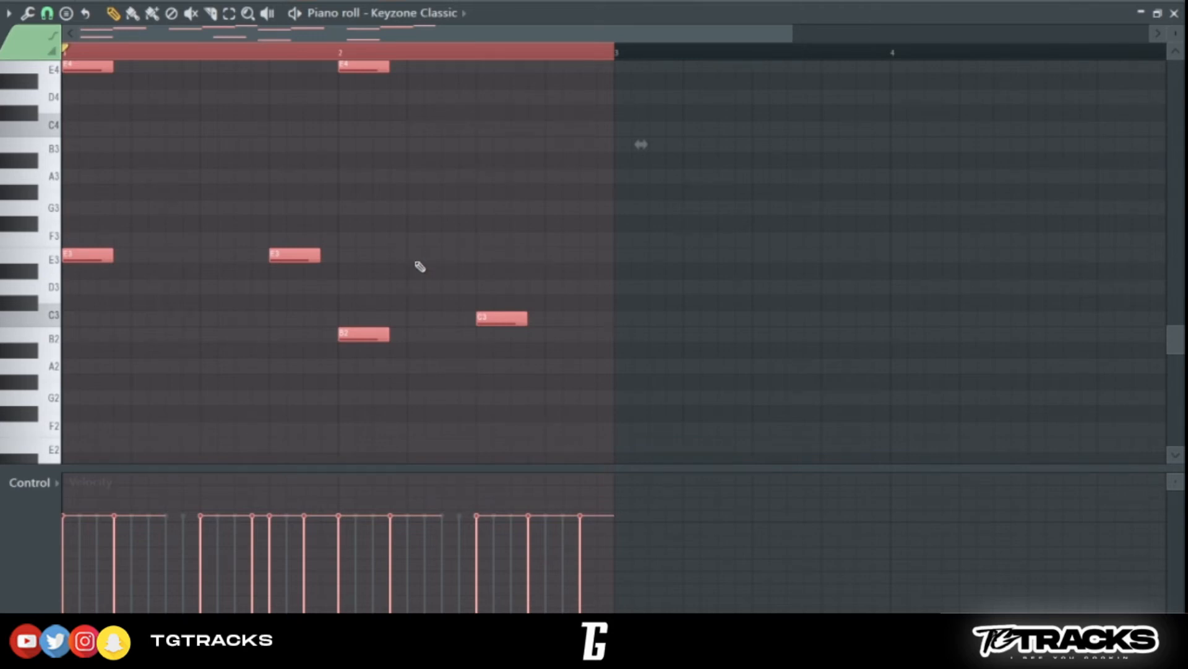
pyautogui.hotkey('alt', 'r')
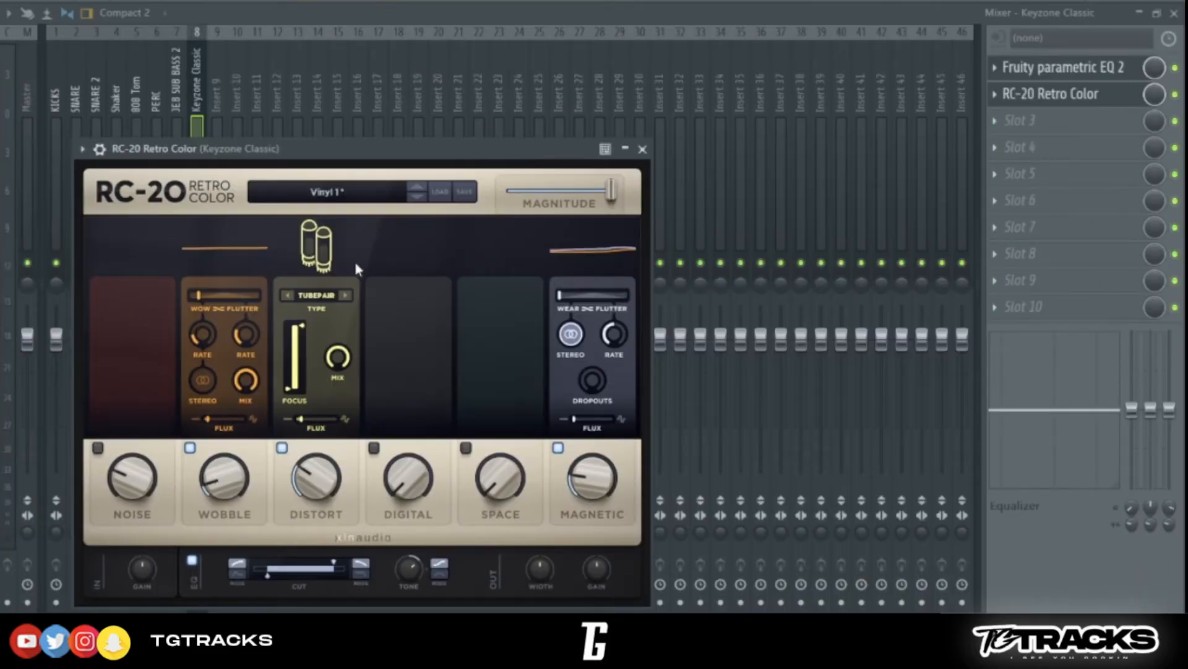
# Step: Set RC-20 Retro Color's Wobble to 12 % on the Keyzone Classic mixer track and start playback
pyautogui.moveTo(365, 149); pyautogui.dragTo(531, 106)
pyautogui.moveTo(398, 437); pyautogui.dragTo(433, 415)
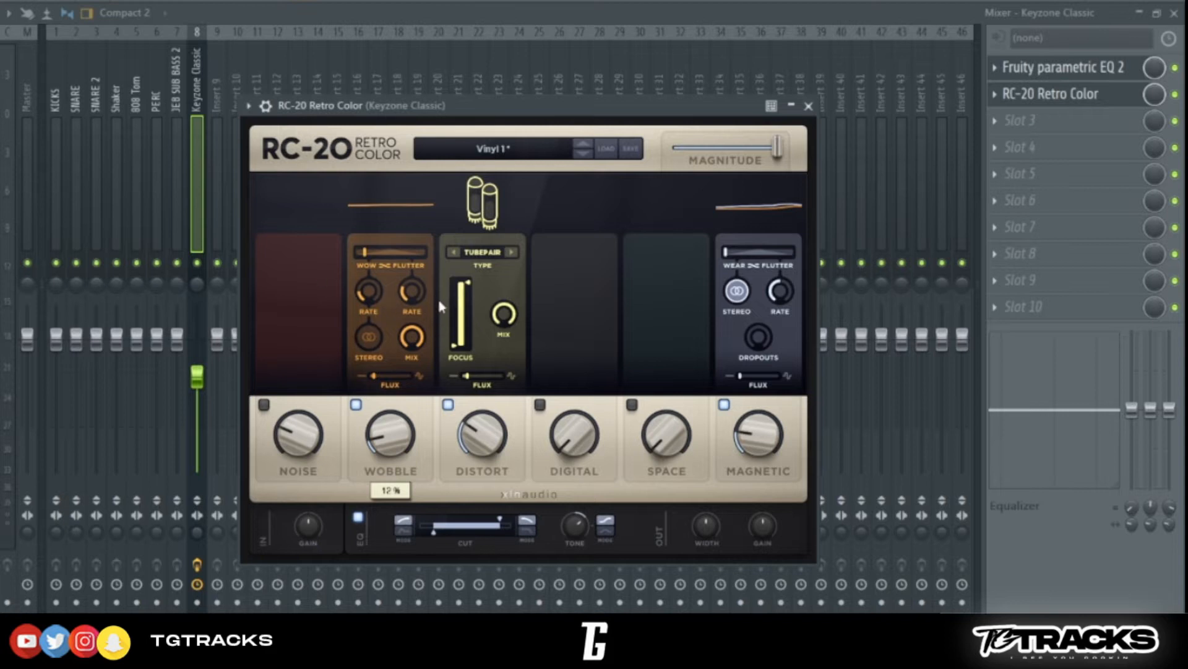
pyautogui.press('space')
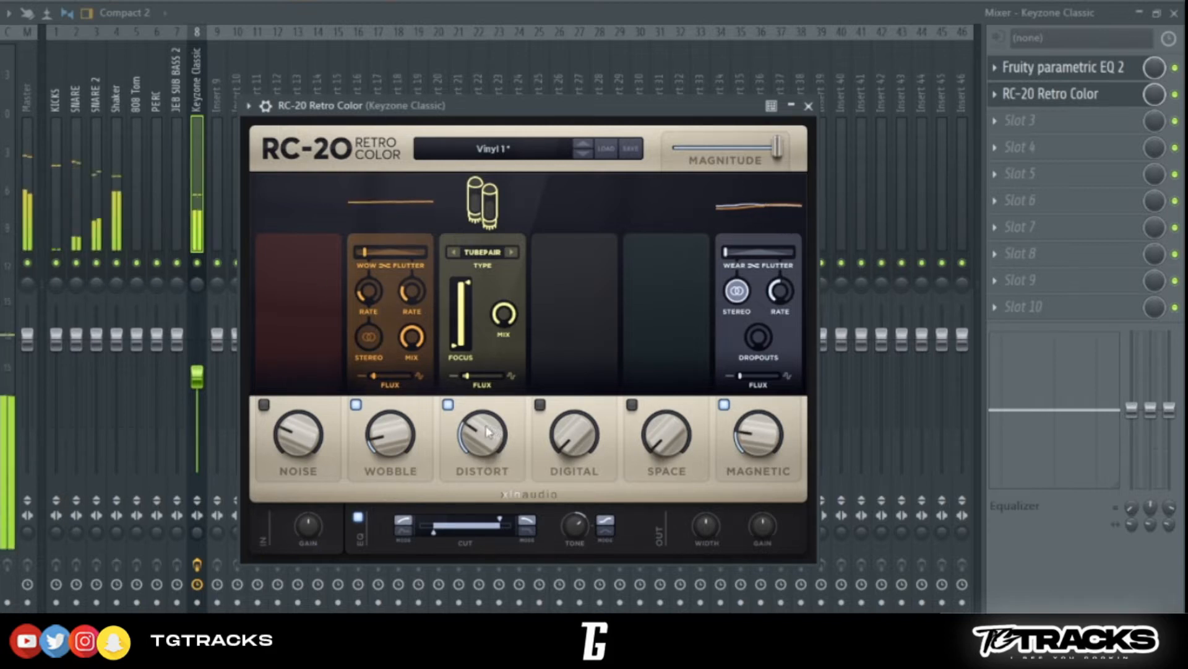
# Step: Adjust RC-20 Retro Color's Digital and Wobble effects, trying Space at 5 % during playback
pyautogui.moveTo(573, 436); pyautogui.dragTo(635, 396)
pyautogui.click(632, 405)
pyautogui.click(632, 405)
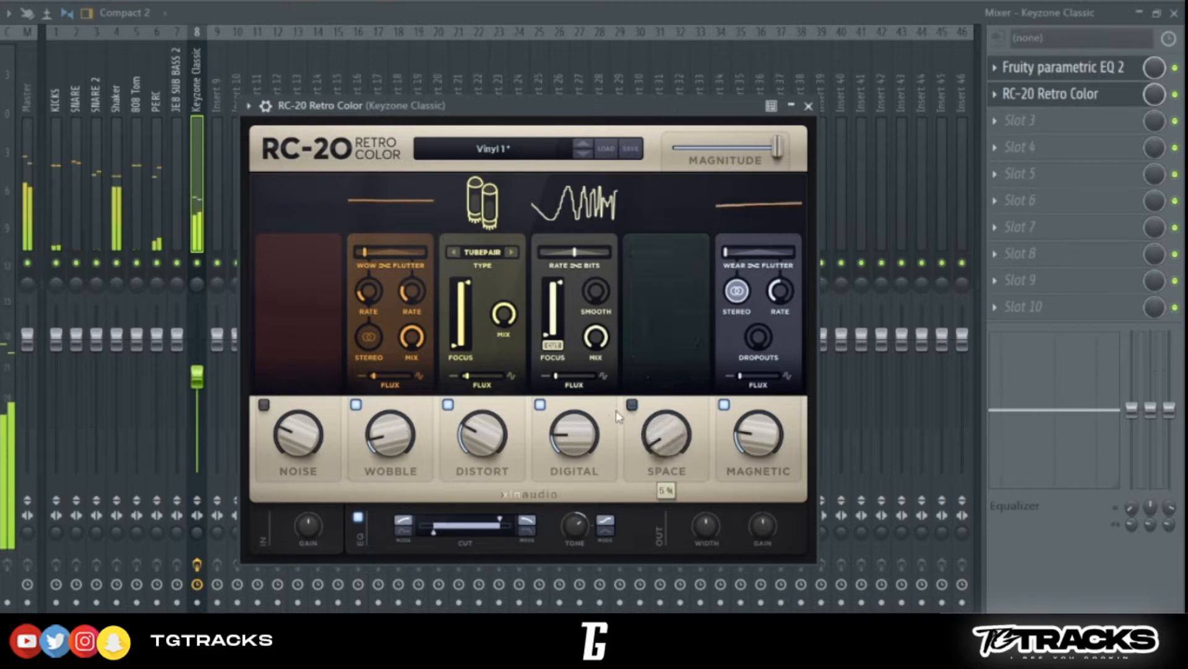
pyautogui.moveTo(395, 435); pyautogui.dragTo(402, 418)
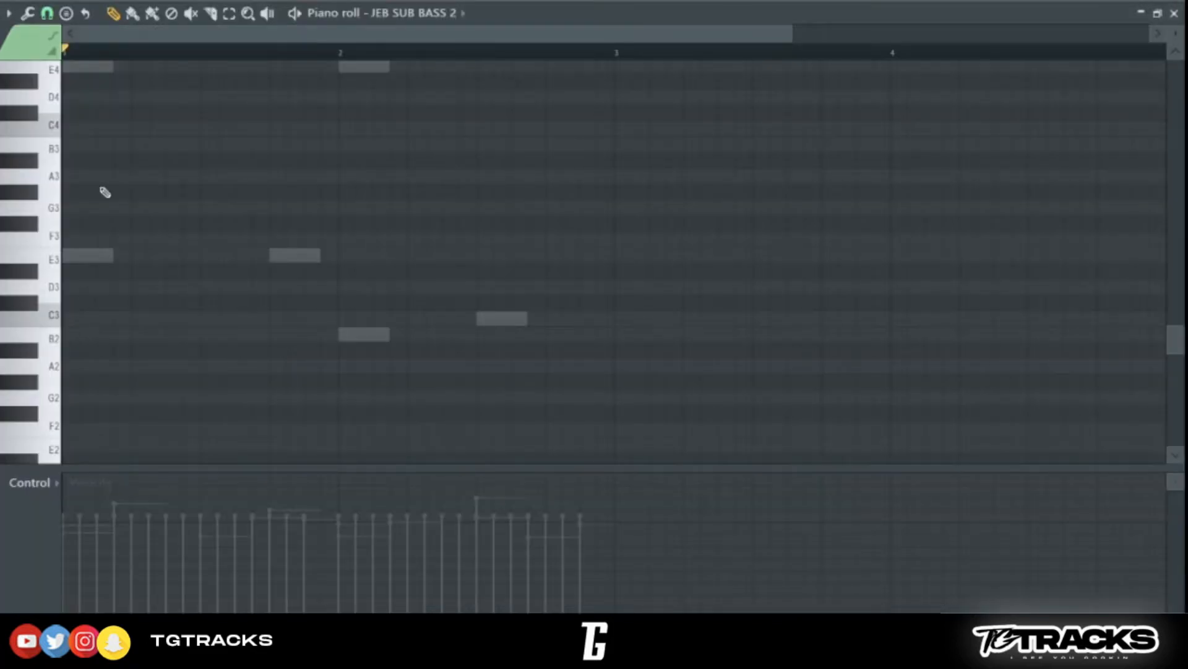
# Step: Add sub bass notes E5 at steps 4 and 13 of bar 1 and B4 at the start of bar 2
pyautogui.click(117, 303)
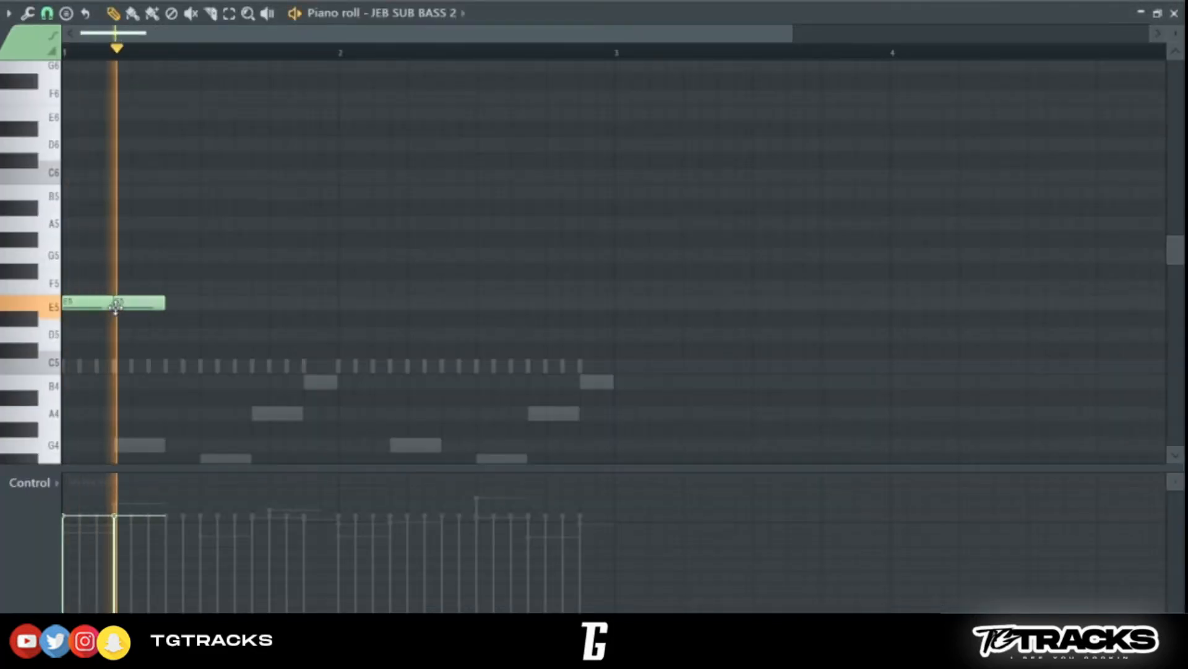
pyautogui.click(277, 303)
pyautogui.click(336, 401)
pyautogui.press('space')
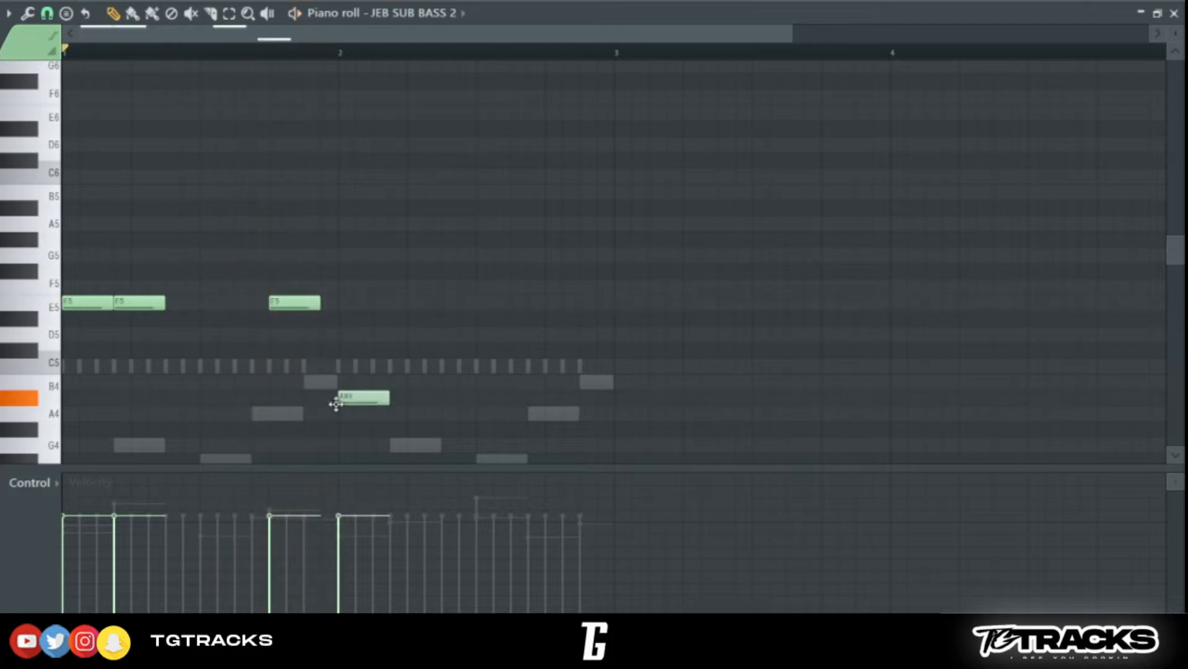
pyautogui.moveTo(338, 404)
pyautogui.mouseDown()
pyautogui.moveTo(340, 371)
pyautogui.moveTo(340, 394)
pyautogui.mouseUp()
pyautogui.press('space')
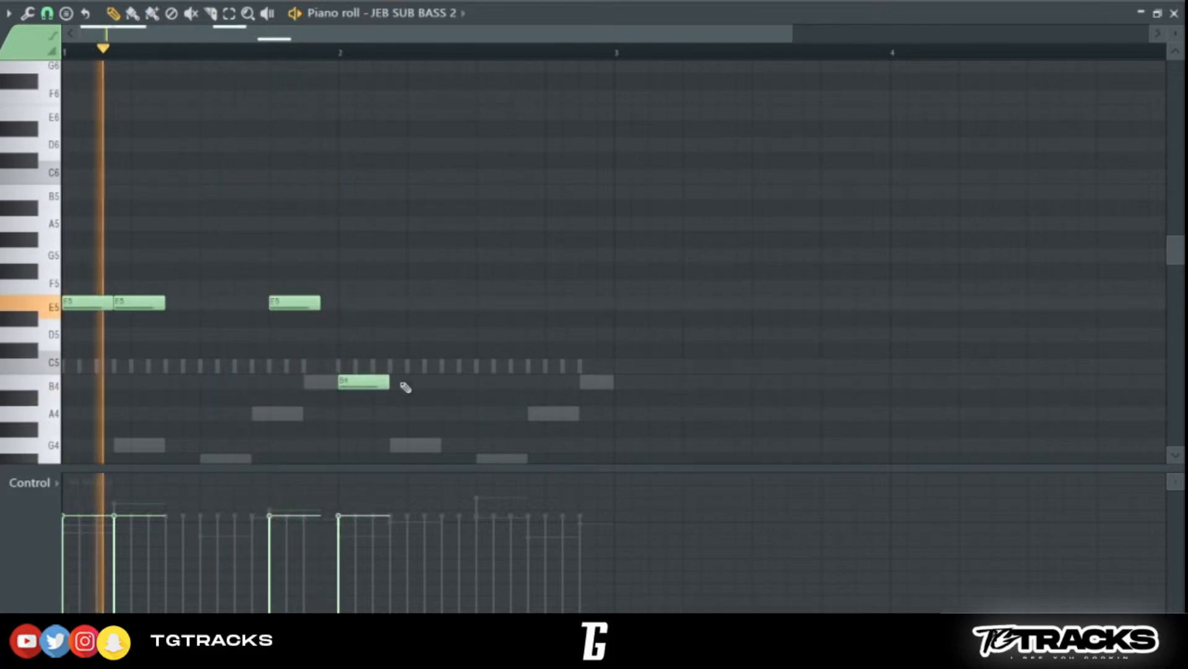
pyautogui.click(409, 382)
pyautogui.rightClick(408, 382)
pyautogui.rightClick(385, 384)
pyautogui.hotkey('ctrl', 'z')
pyautogui.press('space')
pyautogui.rightClick(409, 382)
pyautogui.press('space')
# Step: Lengthen the bar 2 B4 bass note to six steps and add a C5 note on beat 3 of bar 2
pyautogui.moveTo(389, 383); pyautogui.dragTo(443, 392)
pyautogui.click(481, 350)
pyautogui.press('space')
pyautogui.rightClick(533, 353)
pyautogui.click(485, 369)
pyautogui.press('space')
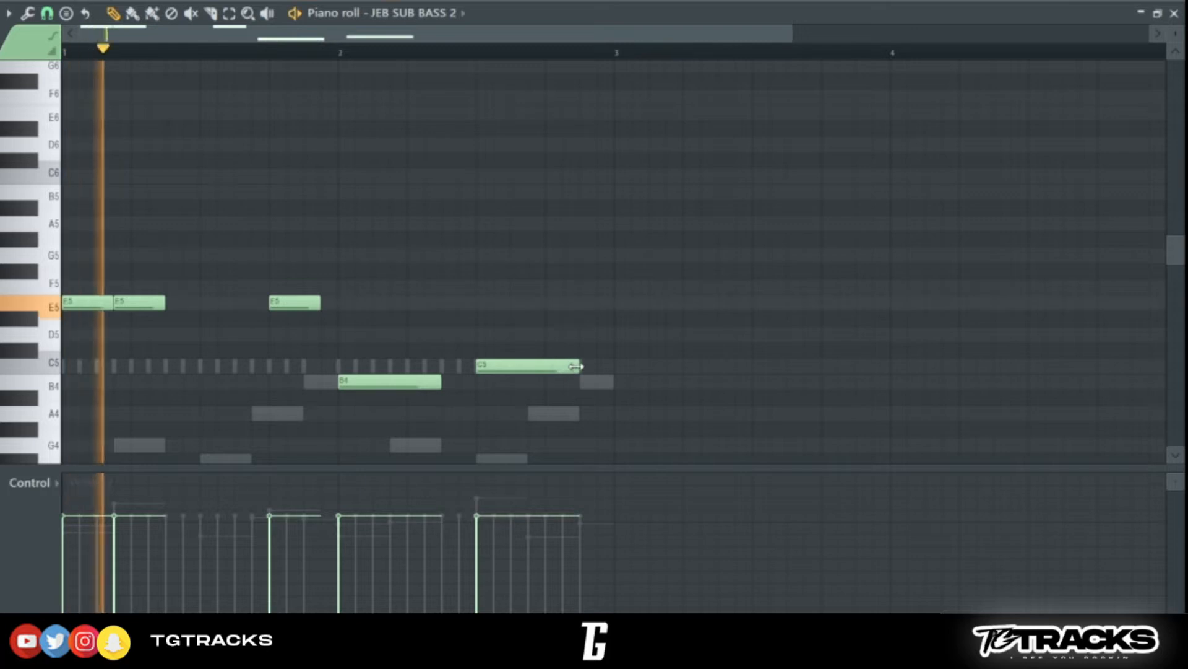
# Step: Shorten the C5 bass note to three steps and add a B4 note directly after it
pyautogui.moveTo(575, 368); pyautogui.dragTo(521, 369)
pyautogui.click(536, 382)
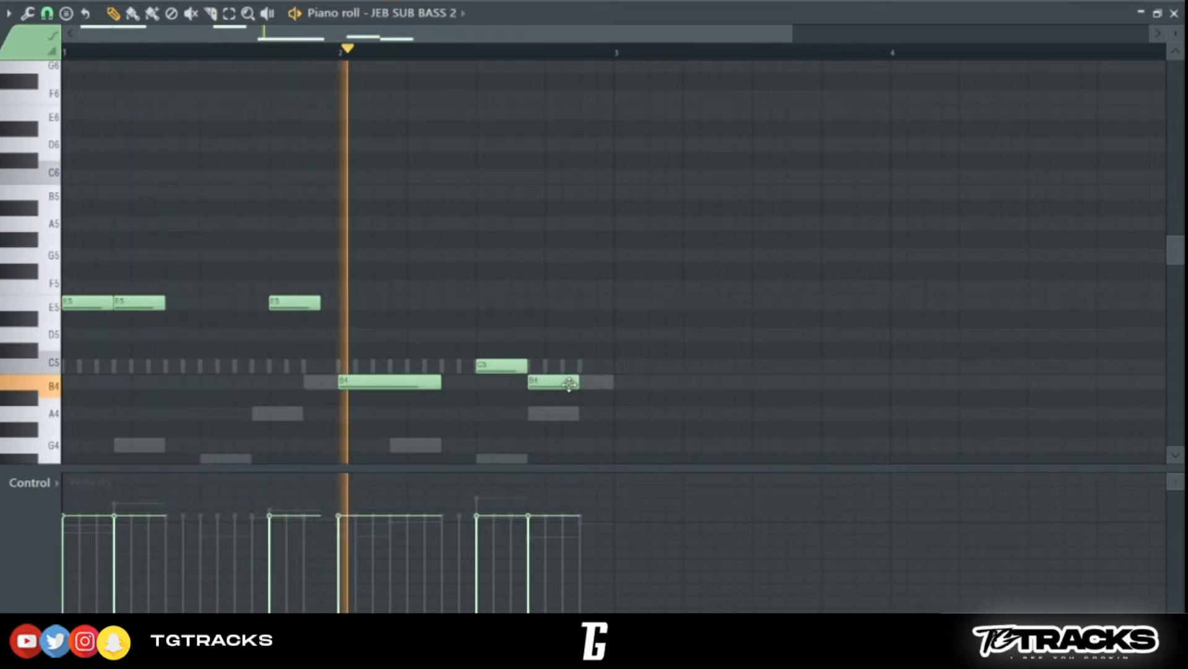
# Step: Solo the Keyzone Classic channel, open its notes in the piano roll and shrink the velocity area to enlarge the note grid
pyautogui.press('F6')
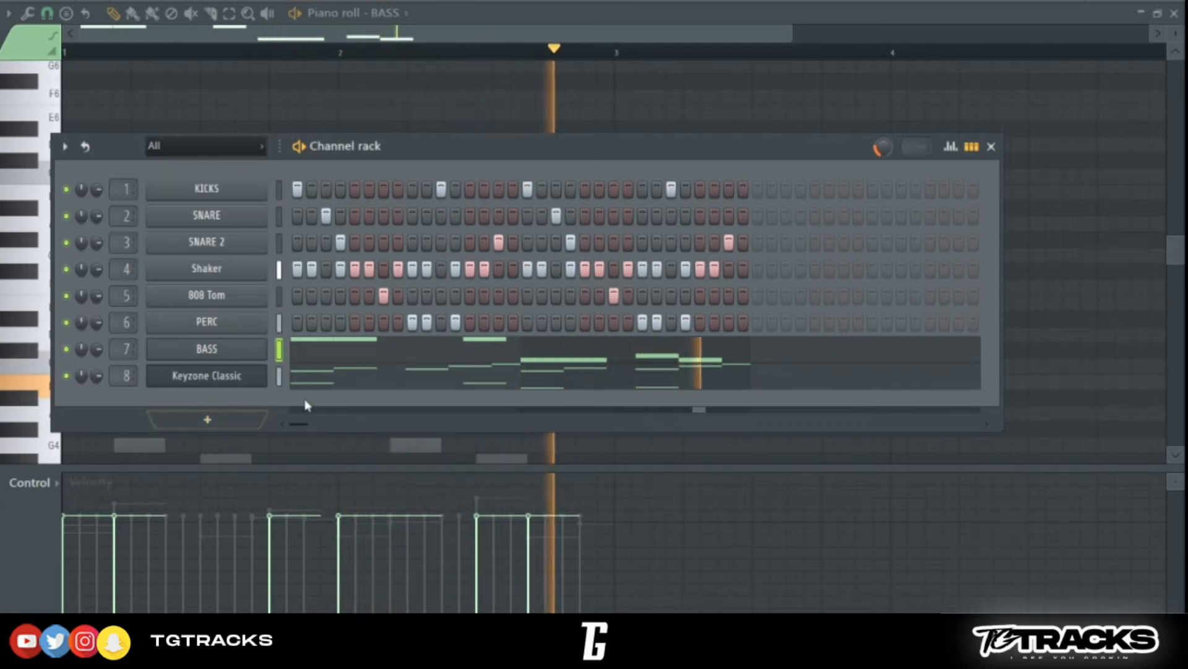
pyautogui.rightClick(66, 376)
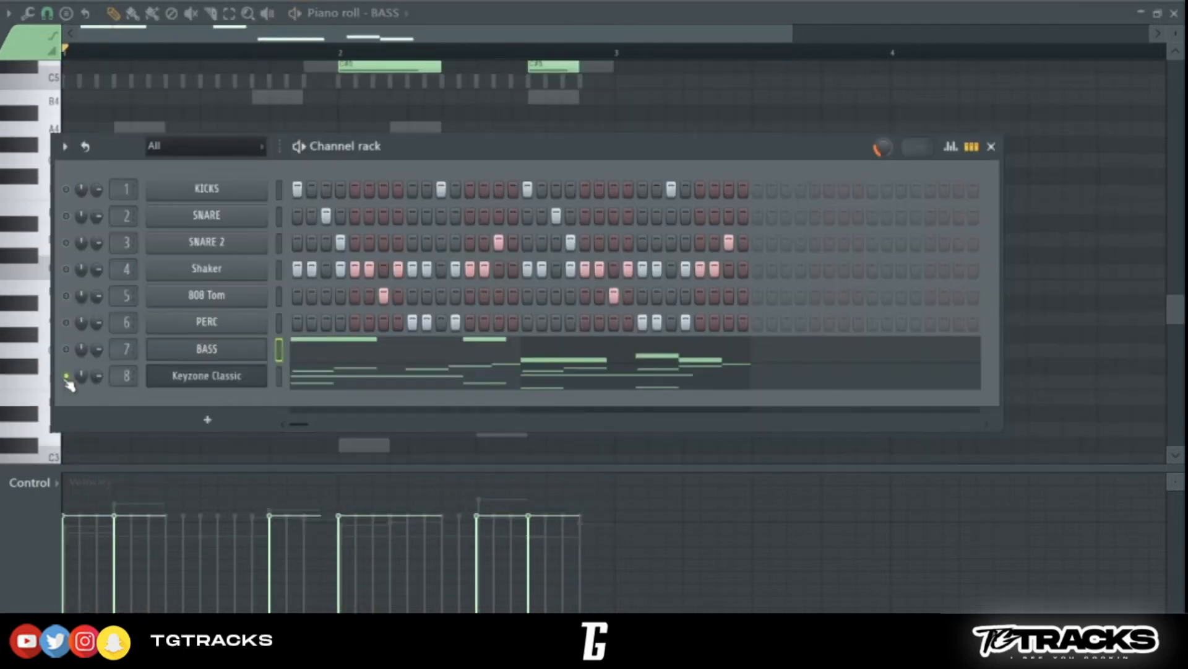
pyautogui.click(292, 375)
pyautogui.scroll(5, 331, 379)
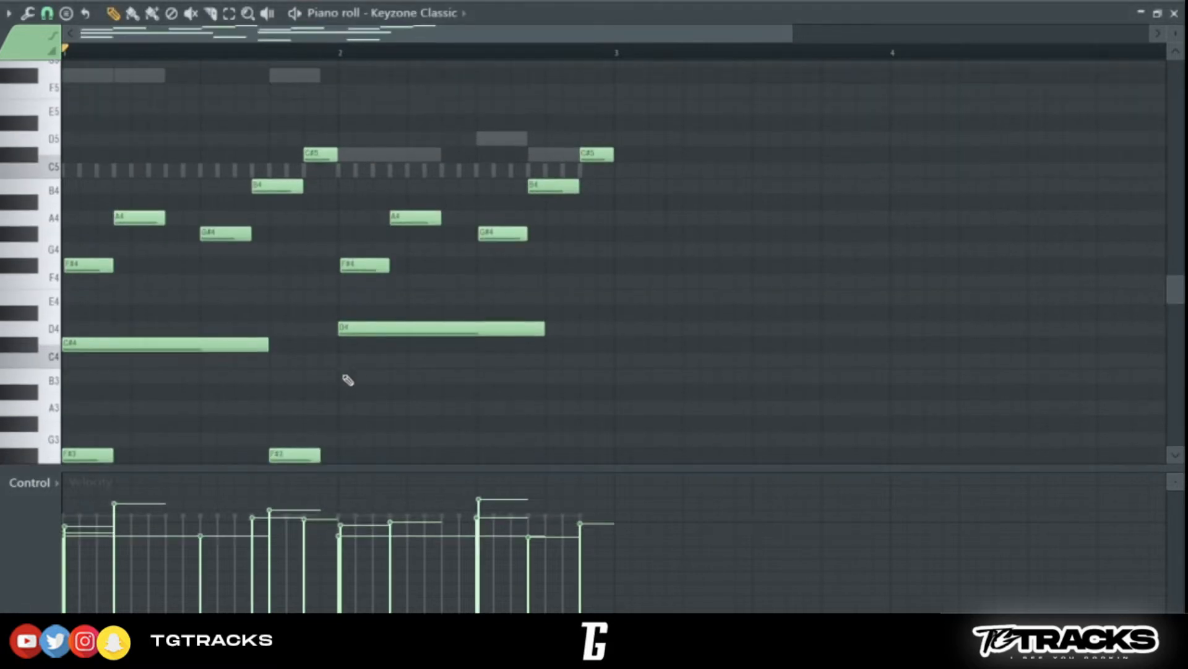
pyautogui.moveTo(610, 466); pyautogui.dragTo(624, 551)
# Step: Duplicate the Keyzone Classic notes into bars 3 and 4
pyautogui.scroll(-1, 631, 421)
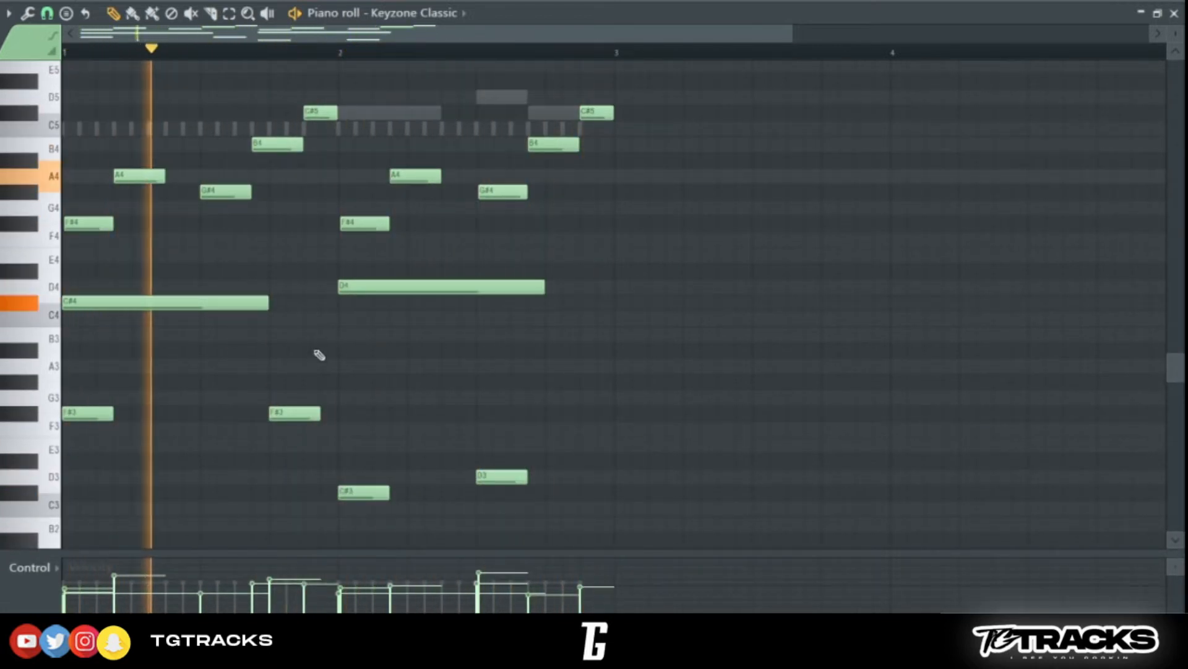
pyautogui.scroll(3, 66, 371)
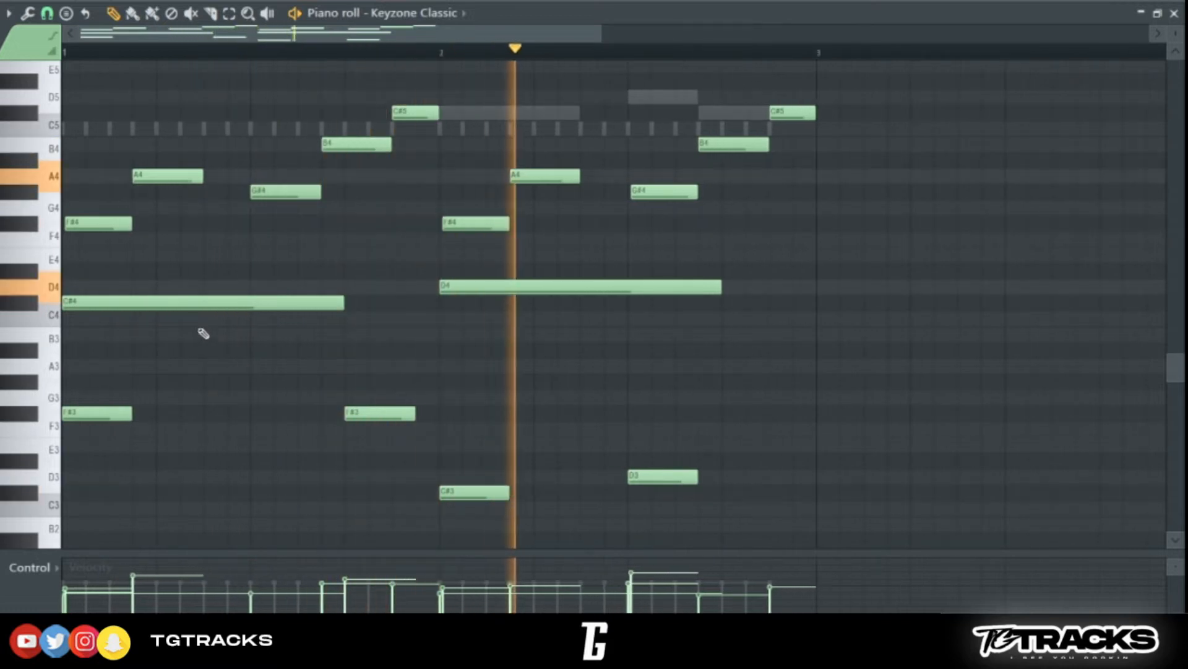
pyautogui.press('space')
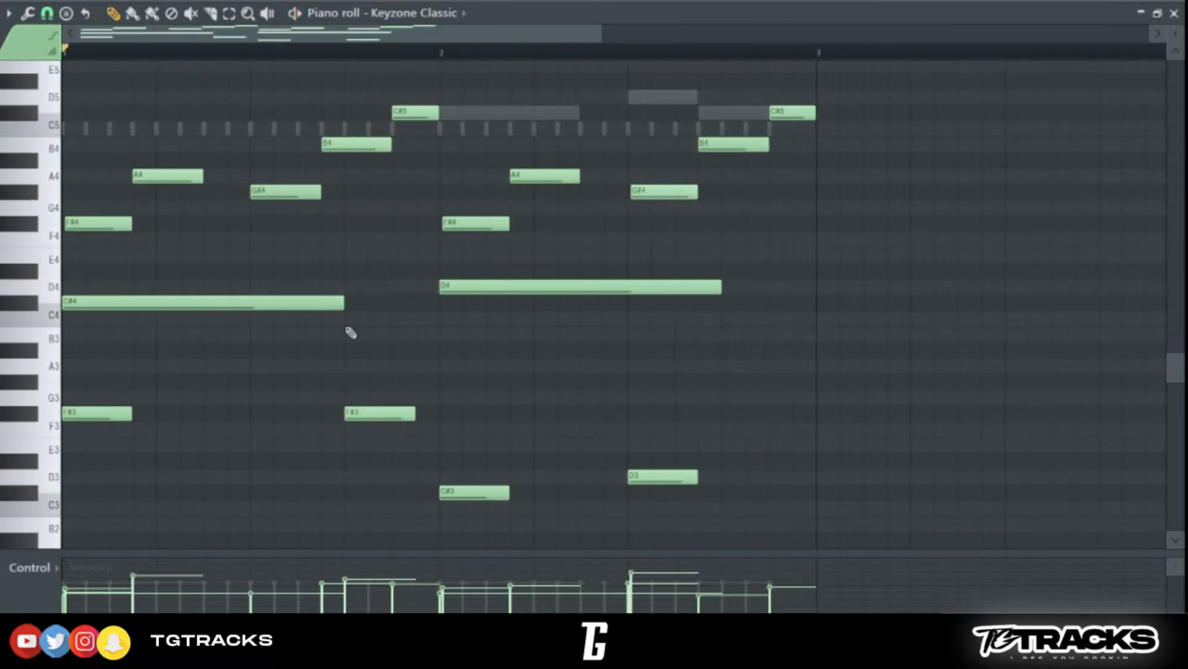
pyautogui.scroll(-2, 347, 332)
pyautogui.hotkey('ctrl', 'b')
pyautogui.hotkey('ctrl', 'd')
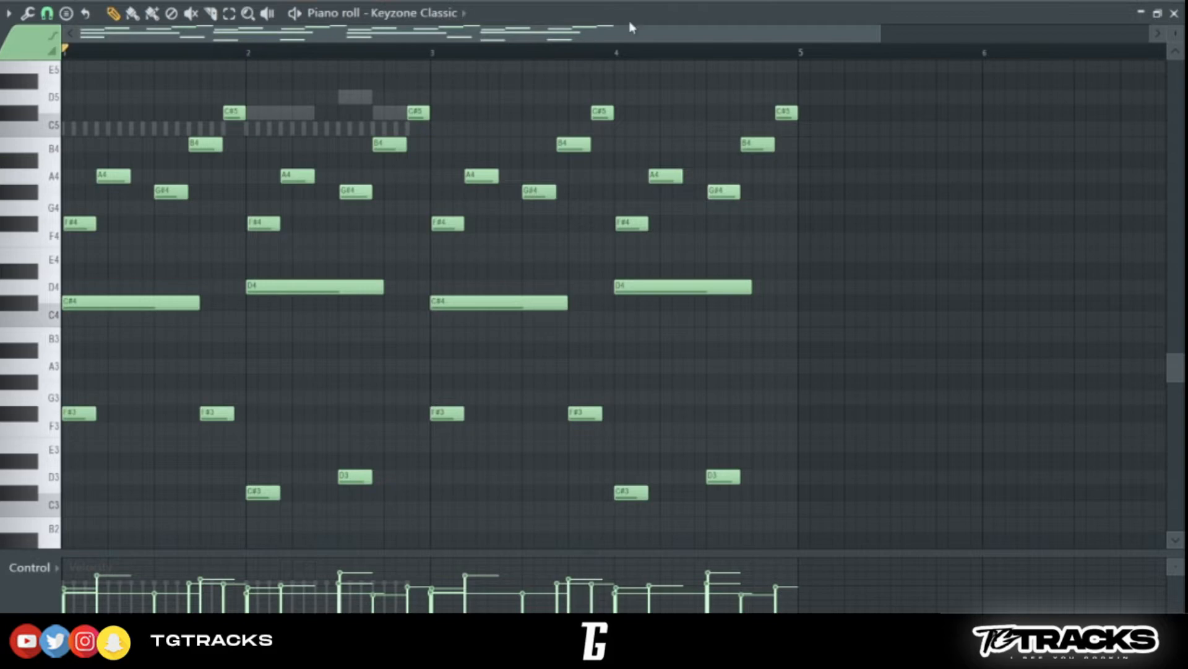
# Step: Select the BASS notes of bars 1 and 2, and extend the bass and 808 Tom parts through bars 3 and 4
pyautogui.press('F6')
pyautogui.click(318, 357)
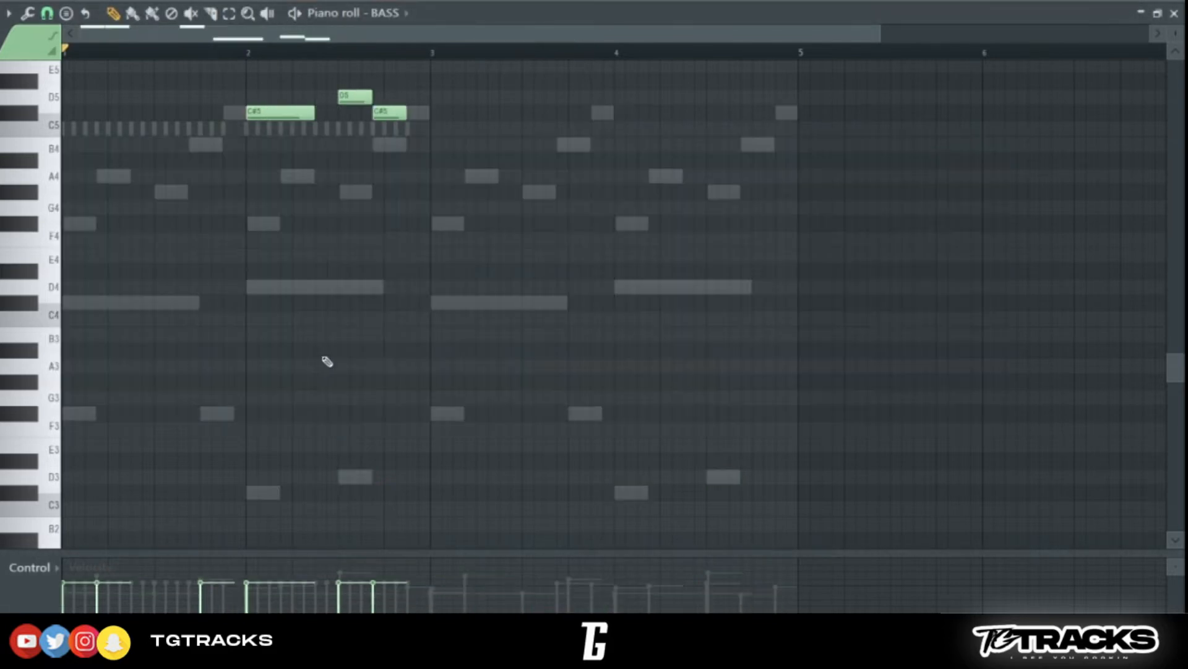
pyautogui.scroll(3, 403, 323)
pyautogui.moveTo(391, 342); pyautogui.dragTo(305, 265)
pyautogui.moveTo(305, 265); pyautogui.dragTo(64, 134)
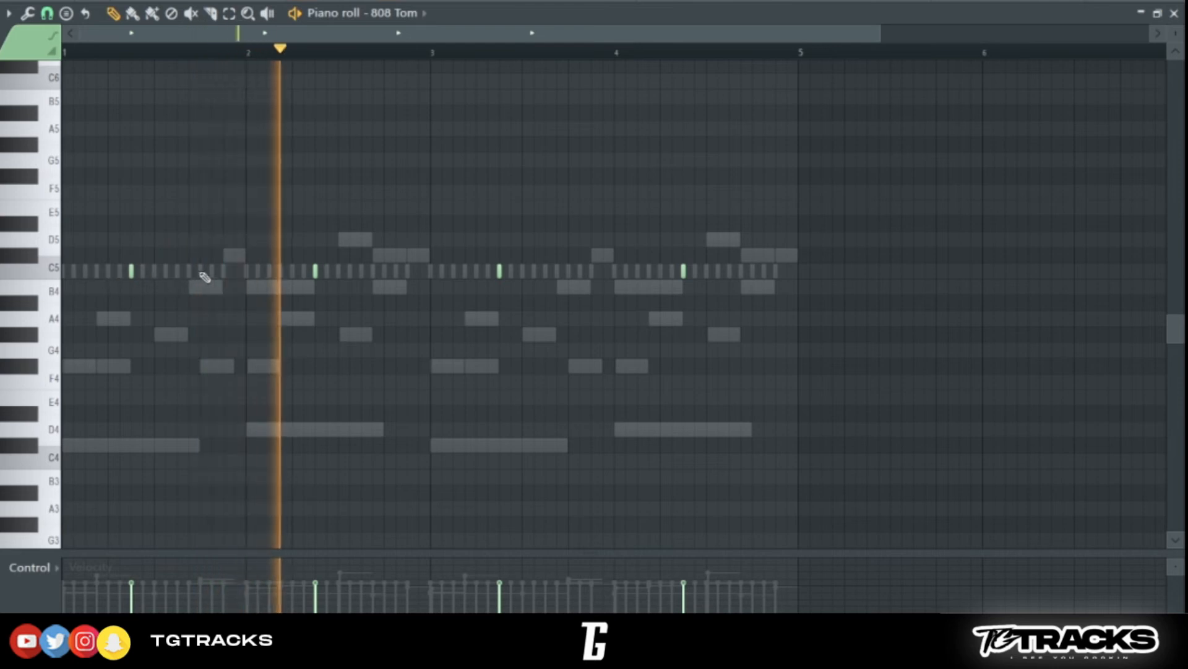
pyautogui.press('space')
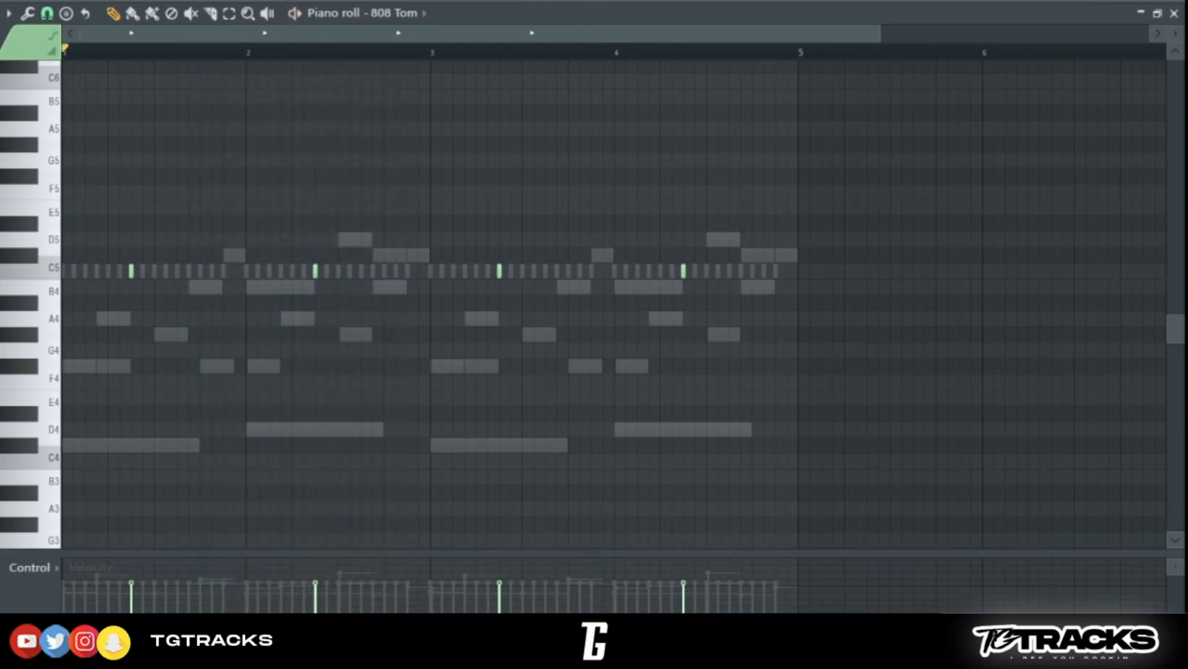
# Step: Add a TRITON channel below Keyzone Classic and copy the Keyzone Classic notes into it
pyautogui.press('F6')
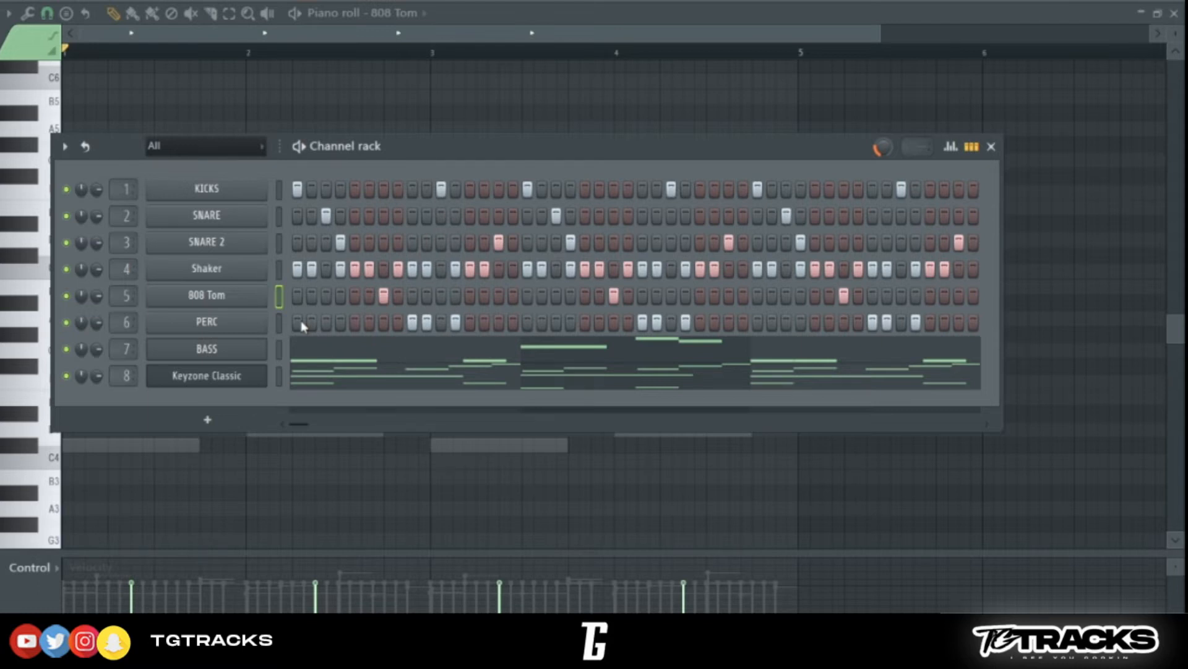
pyautogui.press('space')
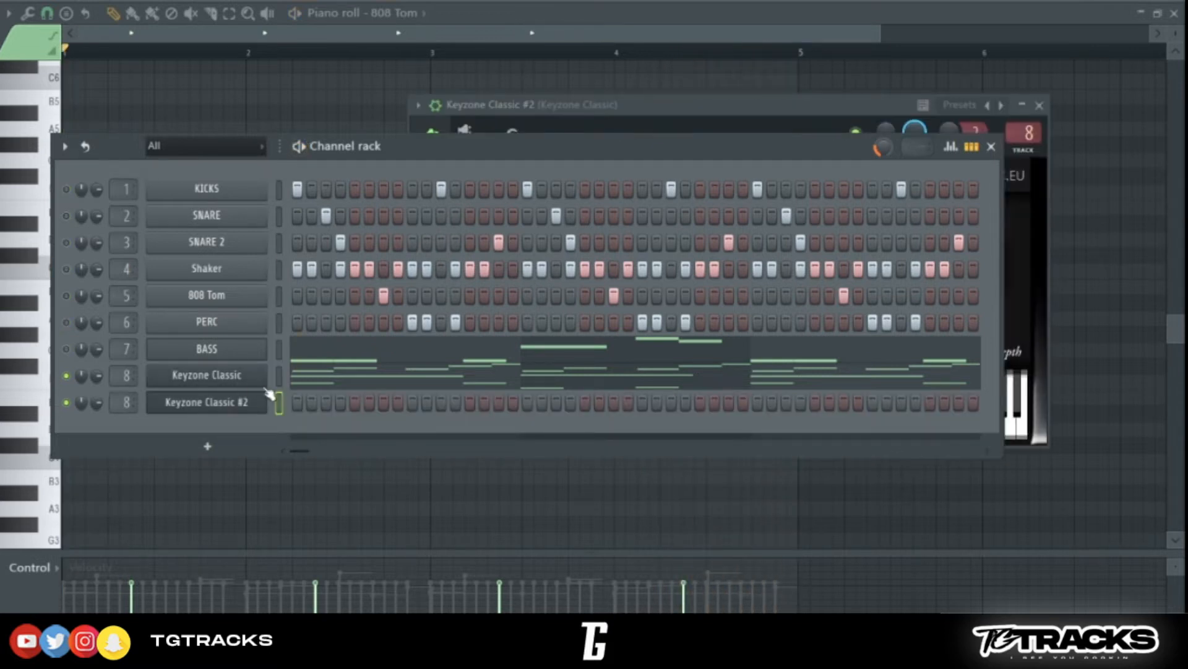
pyautogui.click(277, 378)
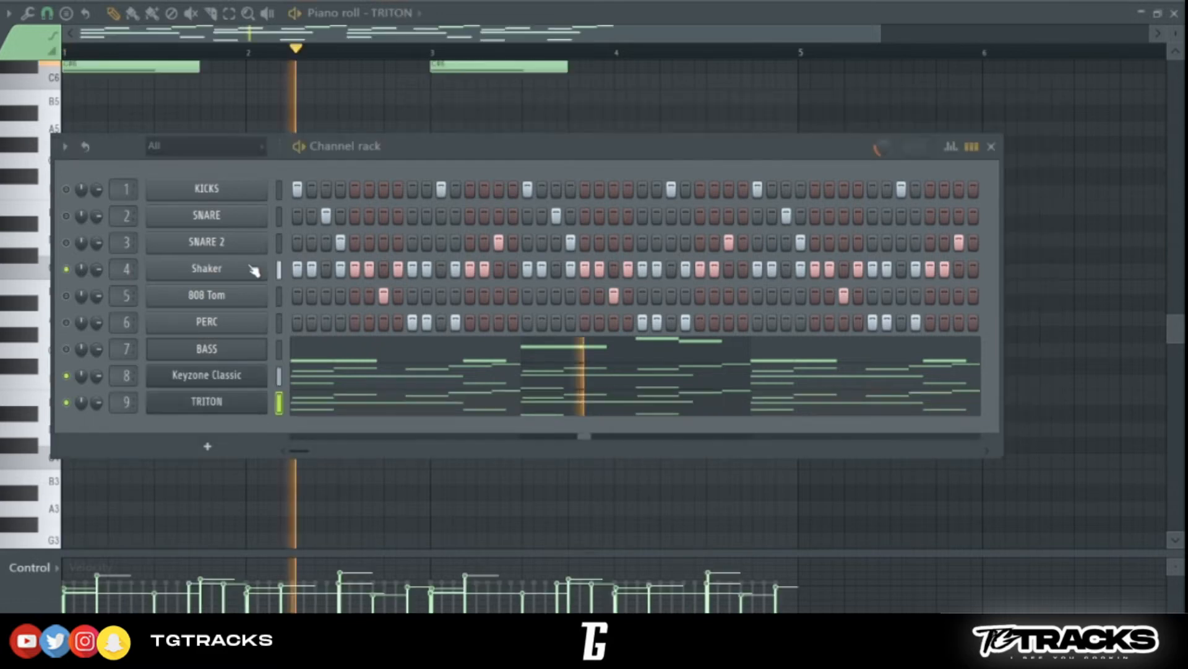
# Step: Open the Shaker notes in the piano roll, select them all and randomize their velocities
pyautogui.press('space')
pyautogui.click(252, 267)
pyautogui.press('F7')
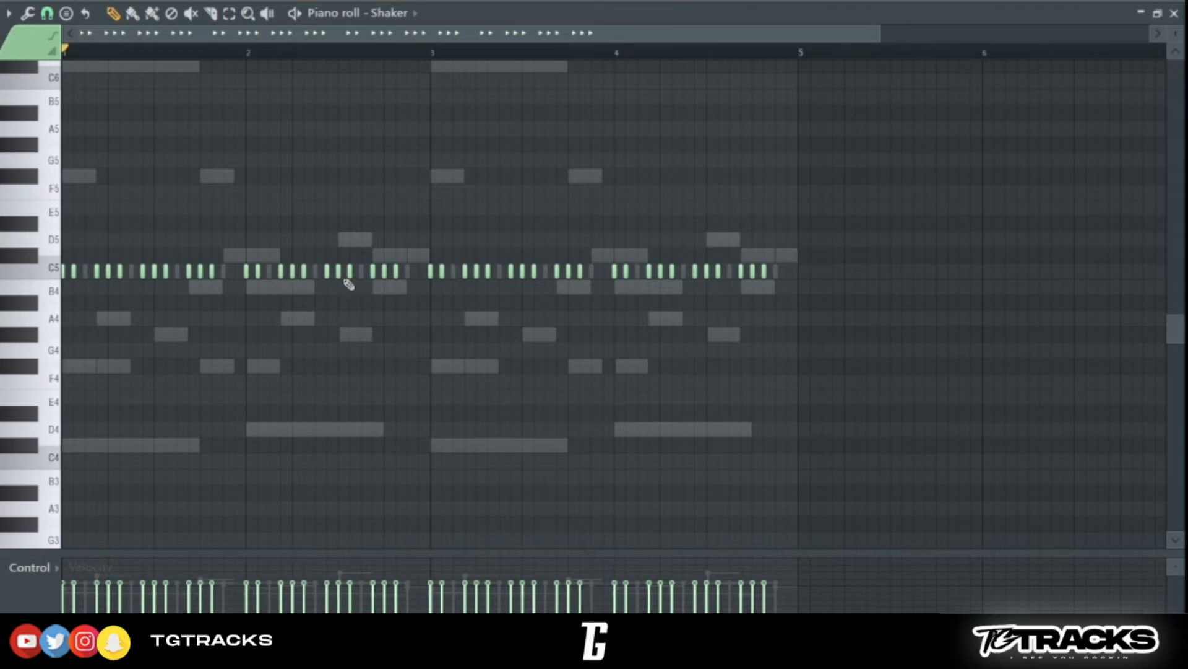
pyautogui.moveTo(43, 257); pyautogui.dragTo(36, 309)
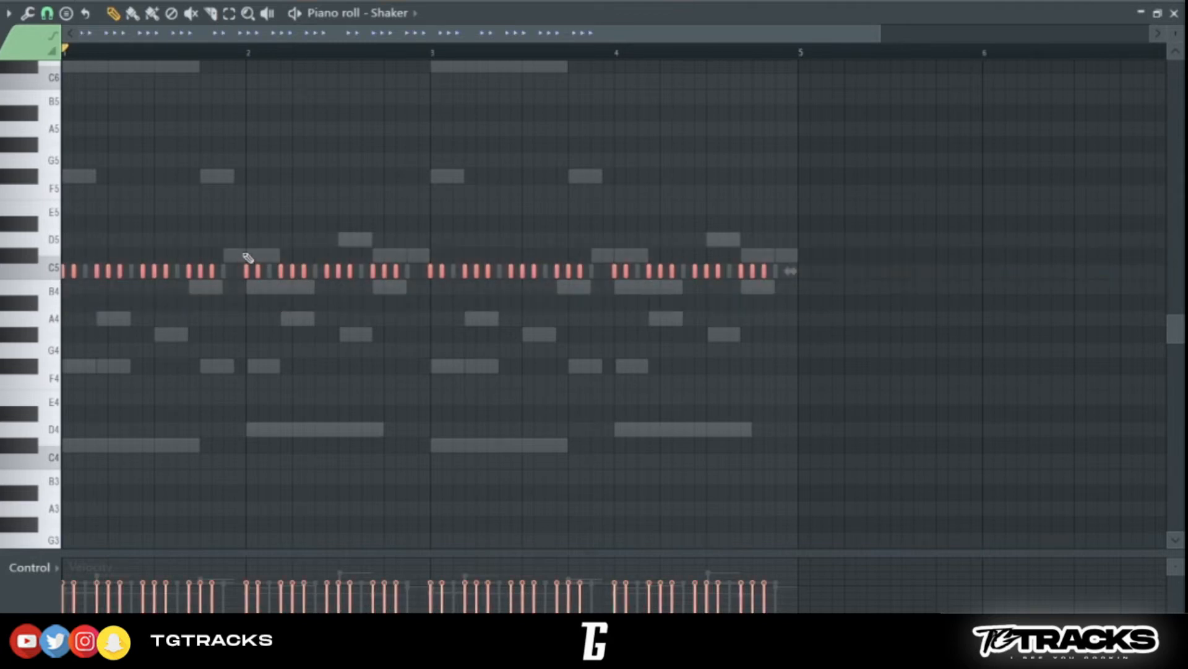
pyautogui.hotkey('alt', 'r')
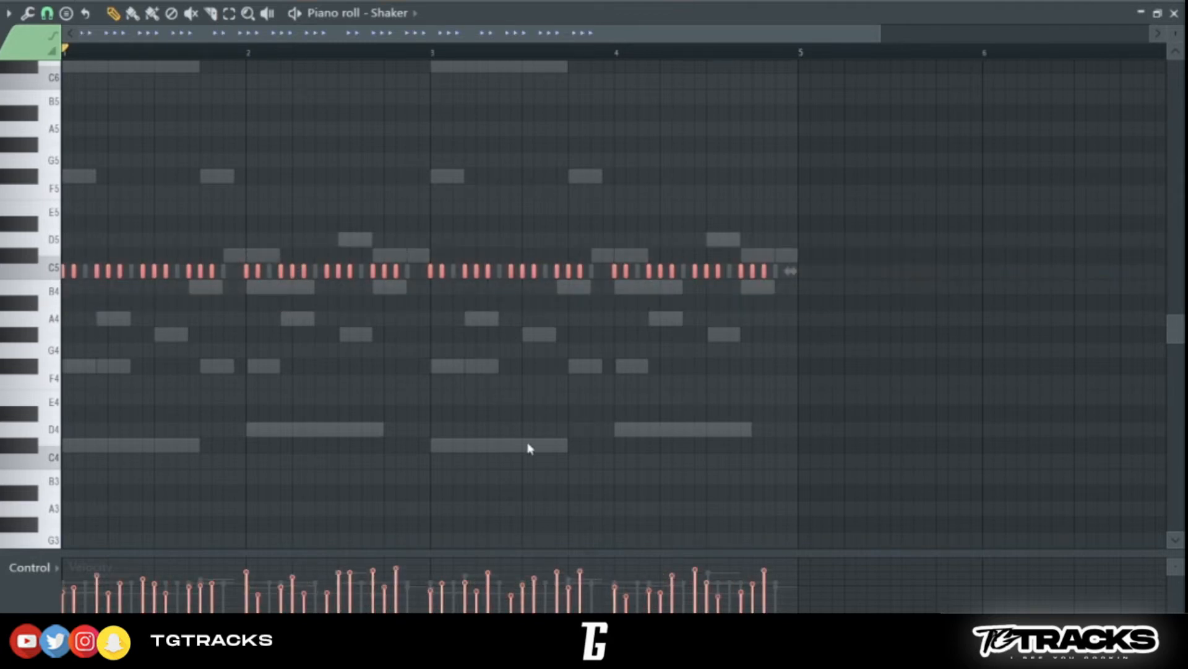
# Step: Randomize the panning of the selected Shaker notes
pyautogui.moveTo(528, 443); pyautogui.dragTo(528, 483)
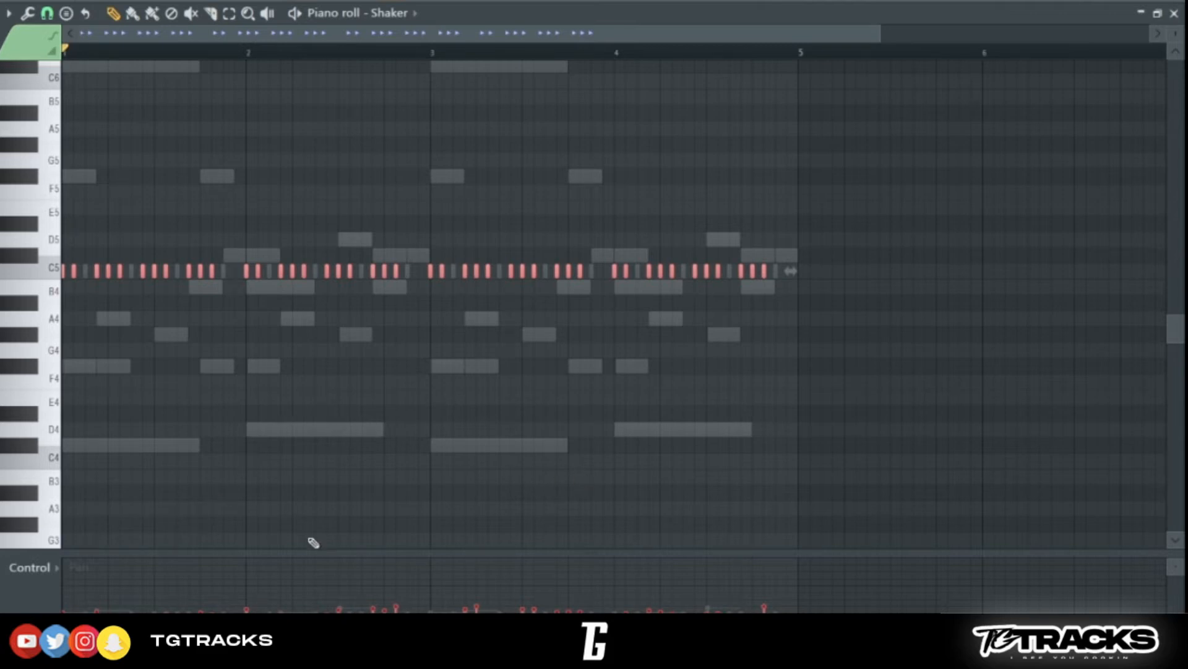
pyautogui.keyDown('ctrl'); pyautogui.click(675, 473); pyautogui.keyUp('ctrl')
pyautogui.moveTo(771, 467); pyautogui.dragTo(62, 57)
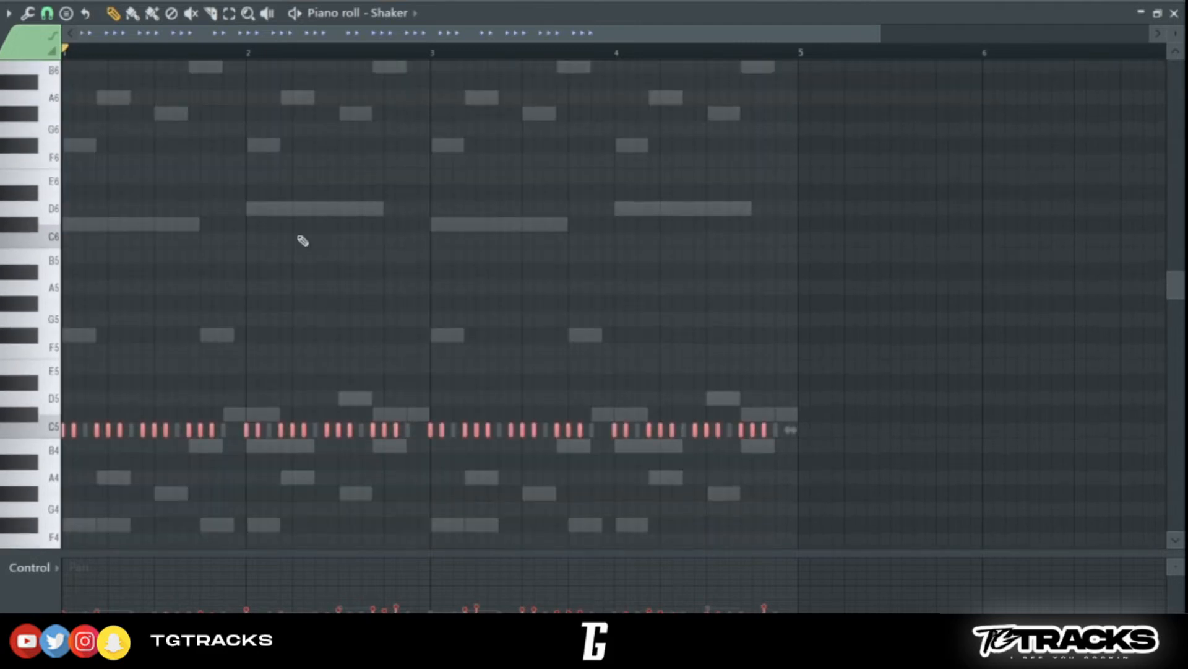
pyautogui.scroll(-3, 298, 238)
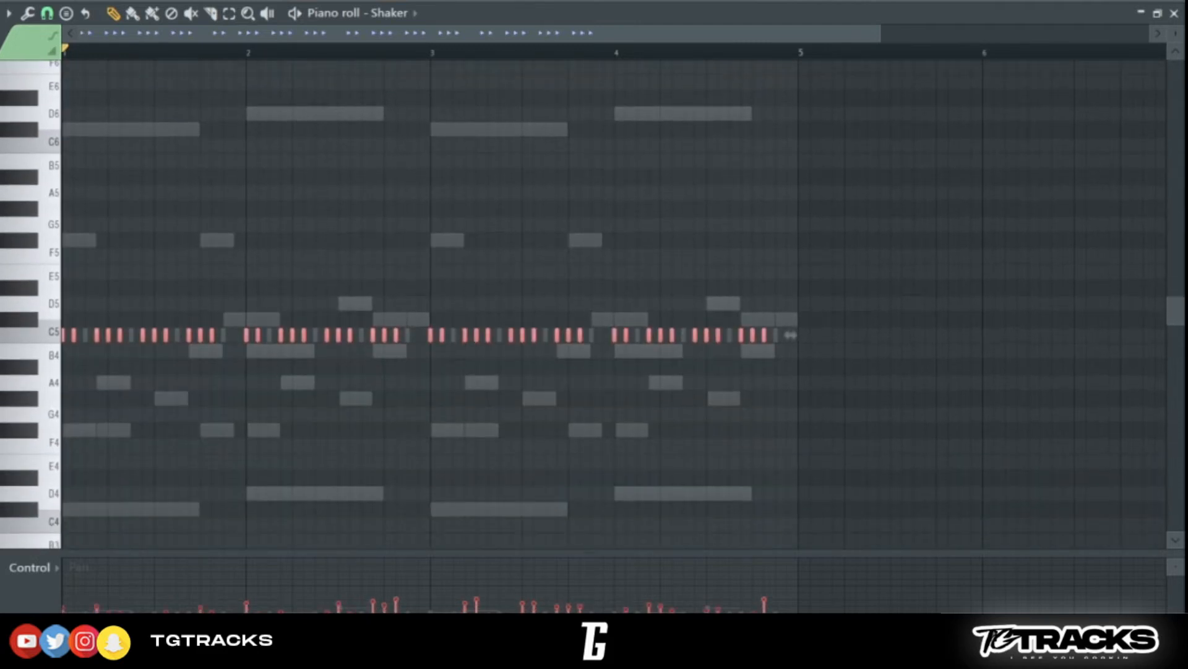
# Step: Rework the Shaker rhythm in bar 1 into a sparser pattern and delete the Shaker notes in bars 2 to 4
pyautogui.keyDown('ctrl'); pyautogui.click(483, 429); pyautogui.keyUp('ctrl')
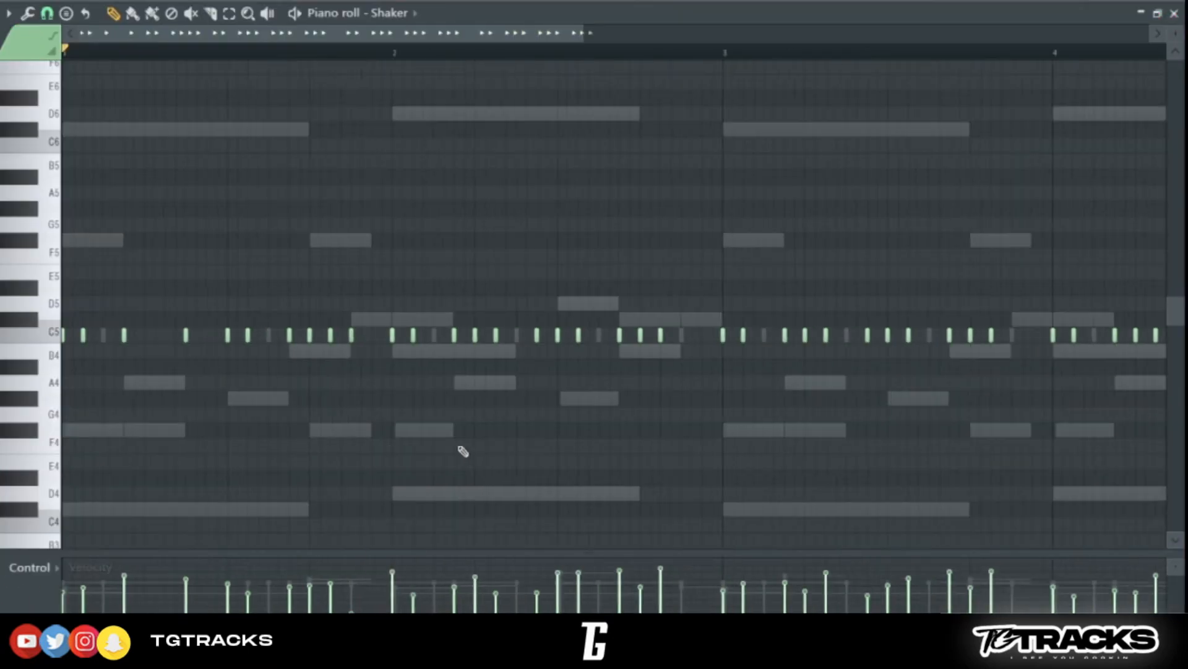
pyautogui.scroll(-2, 463, 451)
pyautogui.moveTo(258, 344); pyautogui.dragTo(905, 248)
pyautogui.press('Delete')
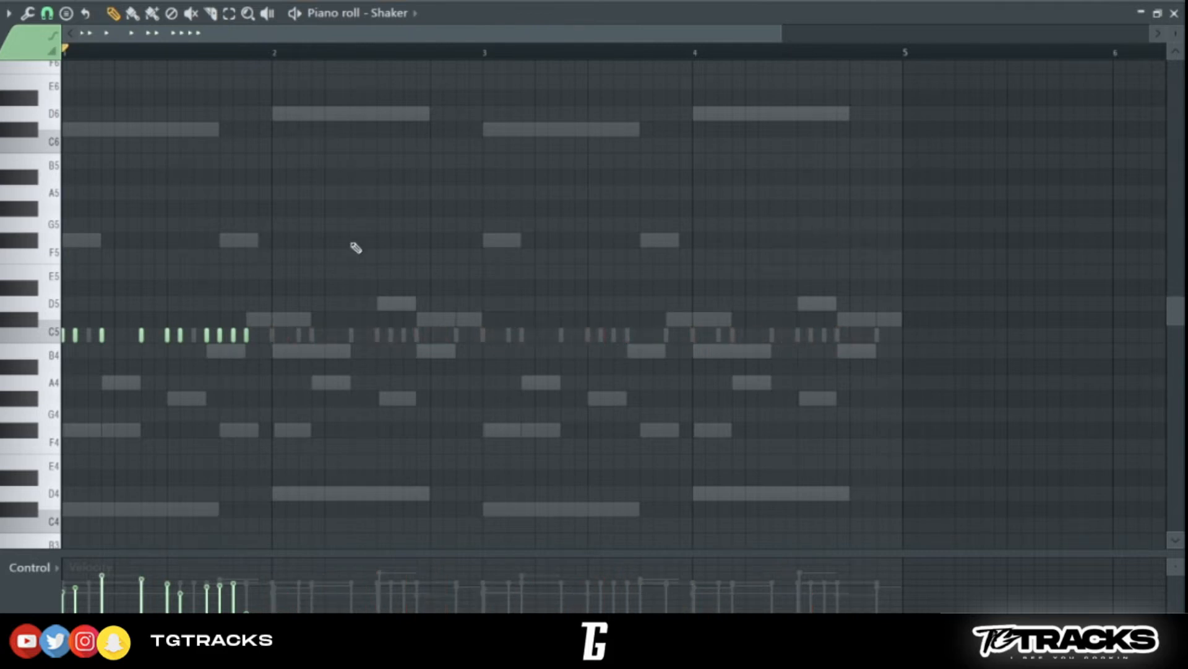
# Step: Repeat the bar 1 Shaker pattern through bars 2 to 4 and play it back
pyautogui.moveTo(101, 339); pyautogui.dragTo(322, 369)
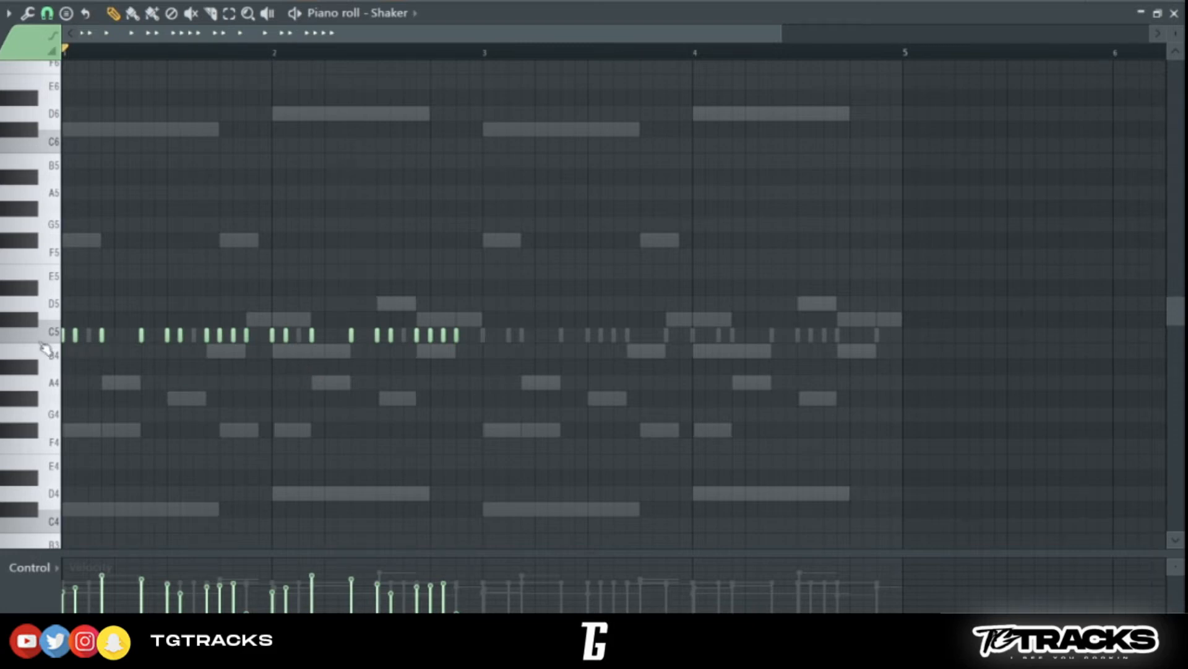
pyautogui.press('space')
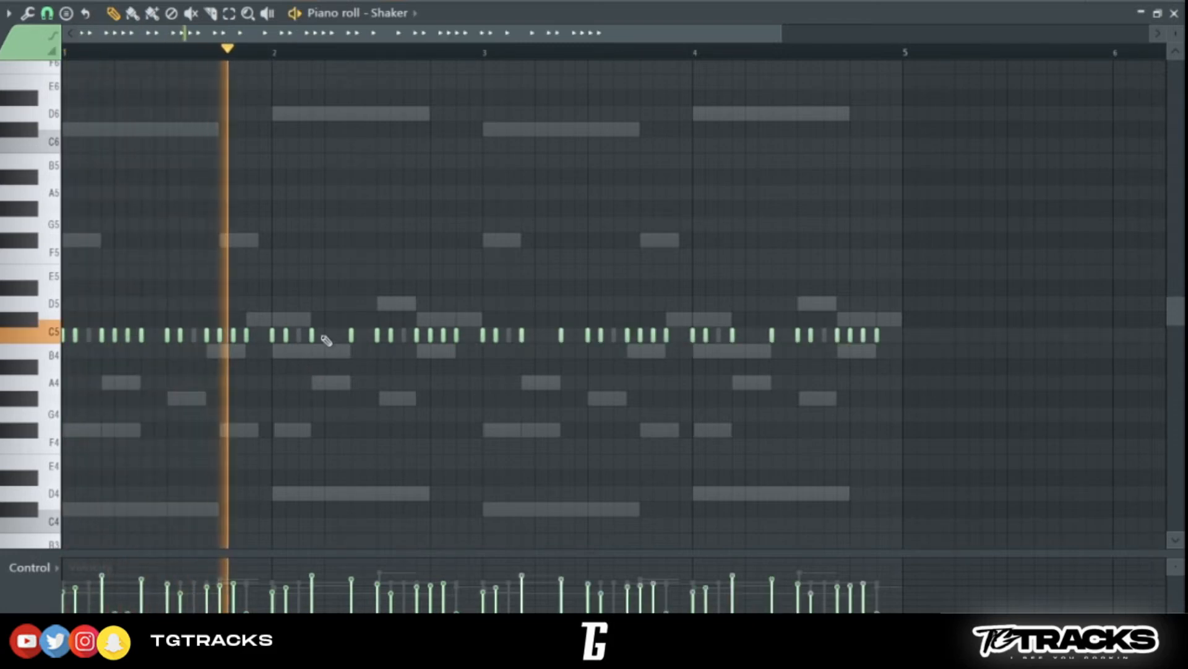
# Step: Try filling the gaps in bars 1 and 2 with extra Shaker hits, and take the hits out again
pyautogui.click(325, 336)
pyautogui.click(339, 336)
pyautogui.hotkey('ctrl', 'alt', 'z')
pyautogui.hotkey('ctrl', 'alt', 'z')
pyautogui.hotkey('ctrl', 'alt', 'z')
pyautogui.press('space')
pyautogui.press('space')
pyautogui.press('space')
pyautogui.rightClick(121, 336)
pyautogui.press('space')
pyautogui.rightClick(115, 336)
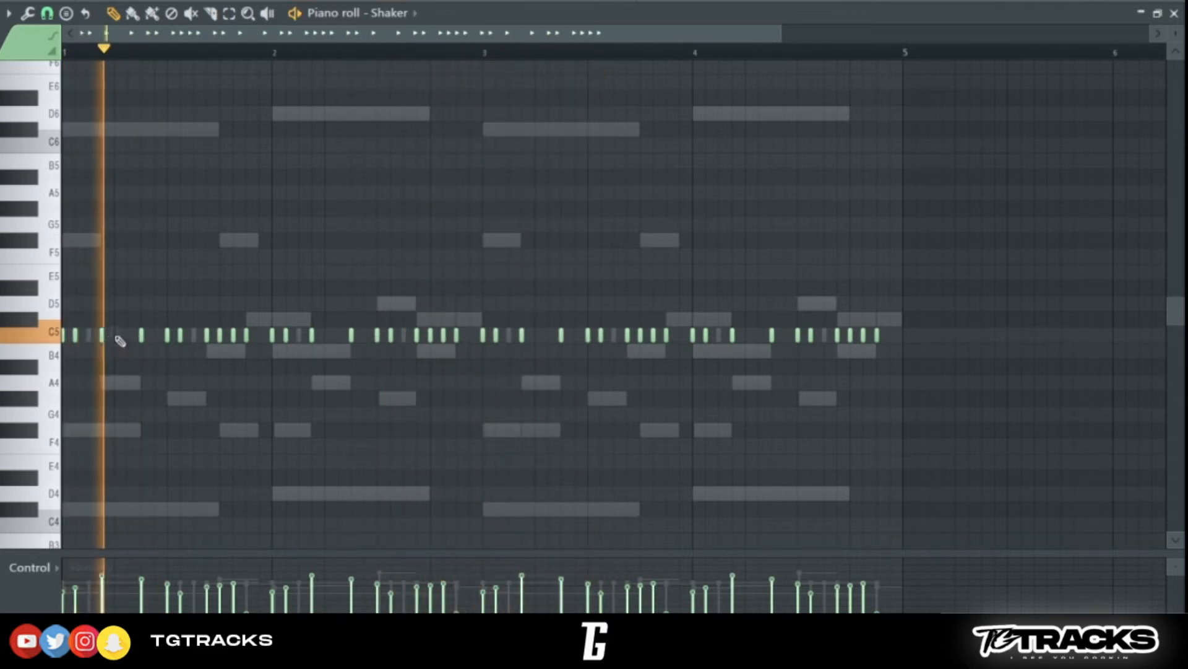
# Step: Unmute the KICKS, SNARE, SNARE 2 and PERC channels and move the second PERC hit of every bar one step later
pyautogui.press('F6')
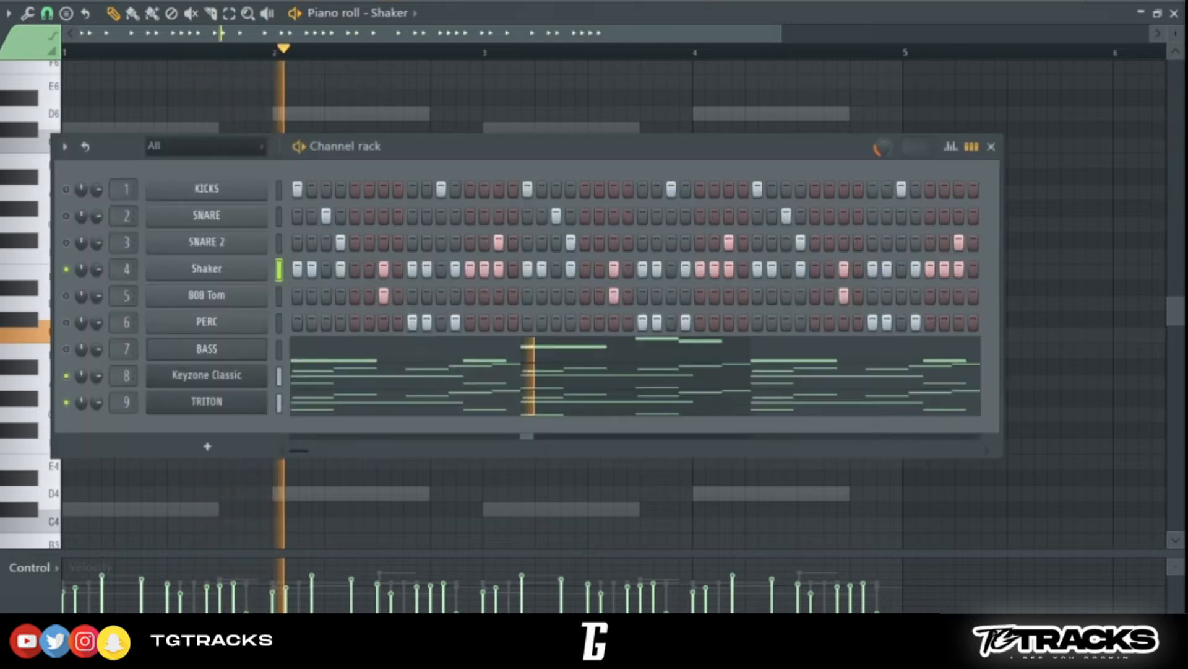
pyautogui.click(67, 242)
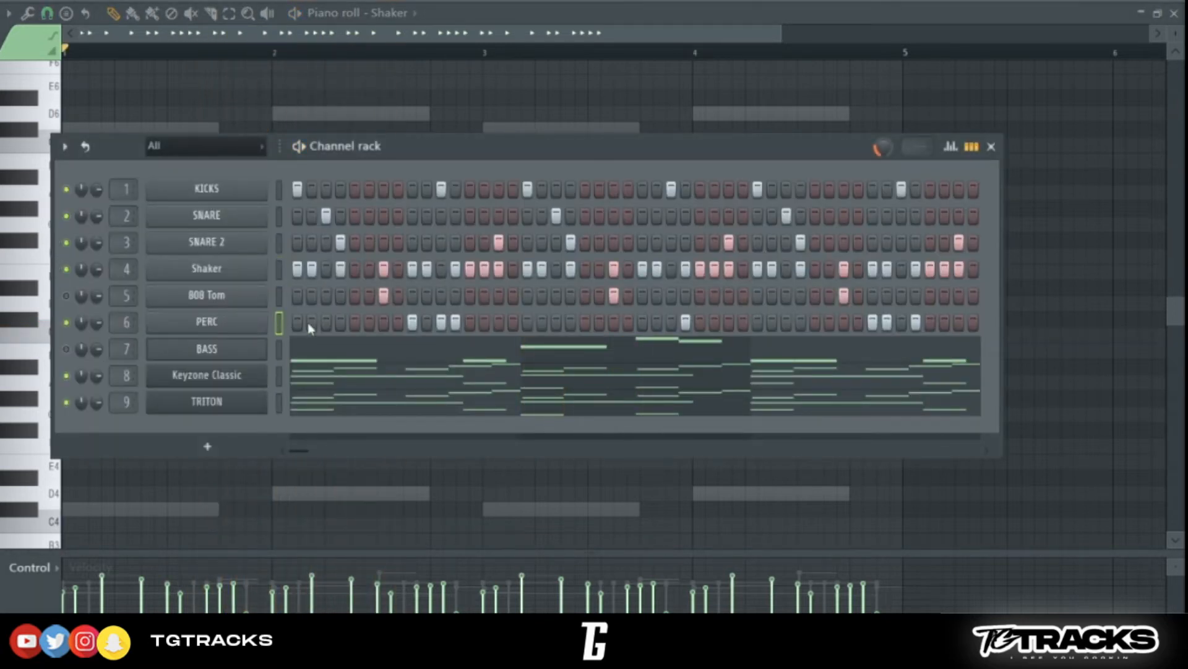
pyautogui.press('space')
pyautogui.click(671, 322)
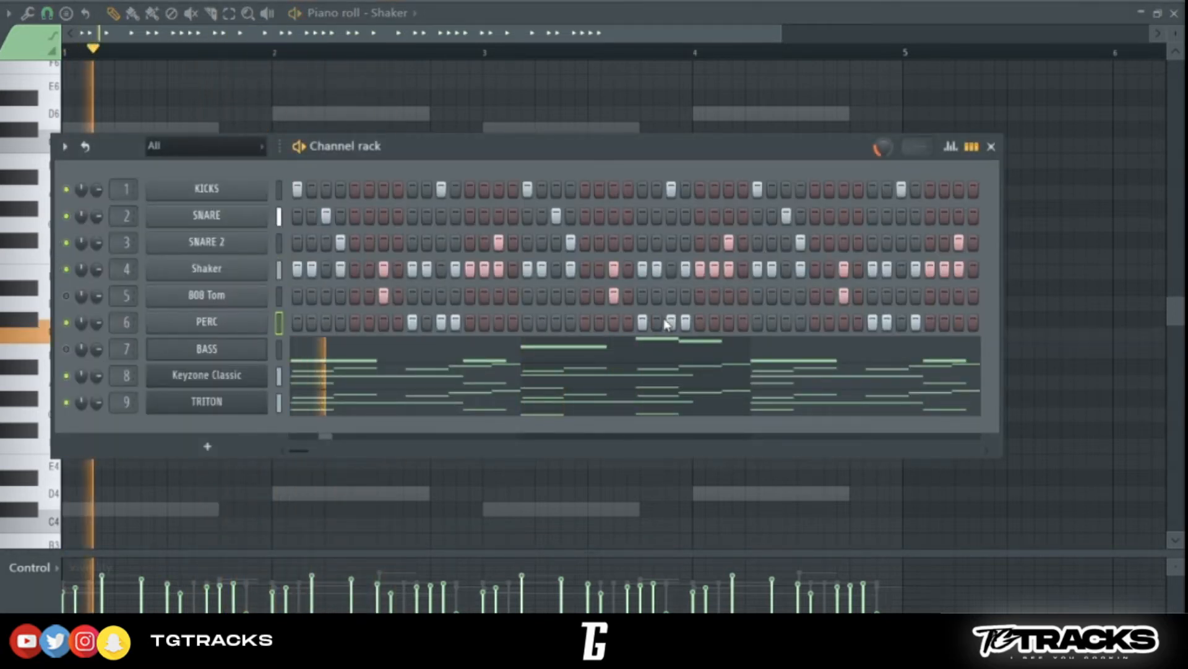
pyautogui.rightClick(887, 322)
pyautogui.click(901, 322)
pyautogui.moveTo(306, 450); pyautogui.dragTo(322, 453)
pyautogui.rightClick(816, 322)
pyautogui.click(830, 323)
pyautogui.moveTo(311, 450); pyautogui.dragTo(293, 450)
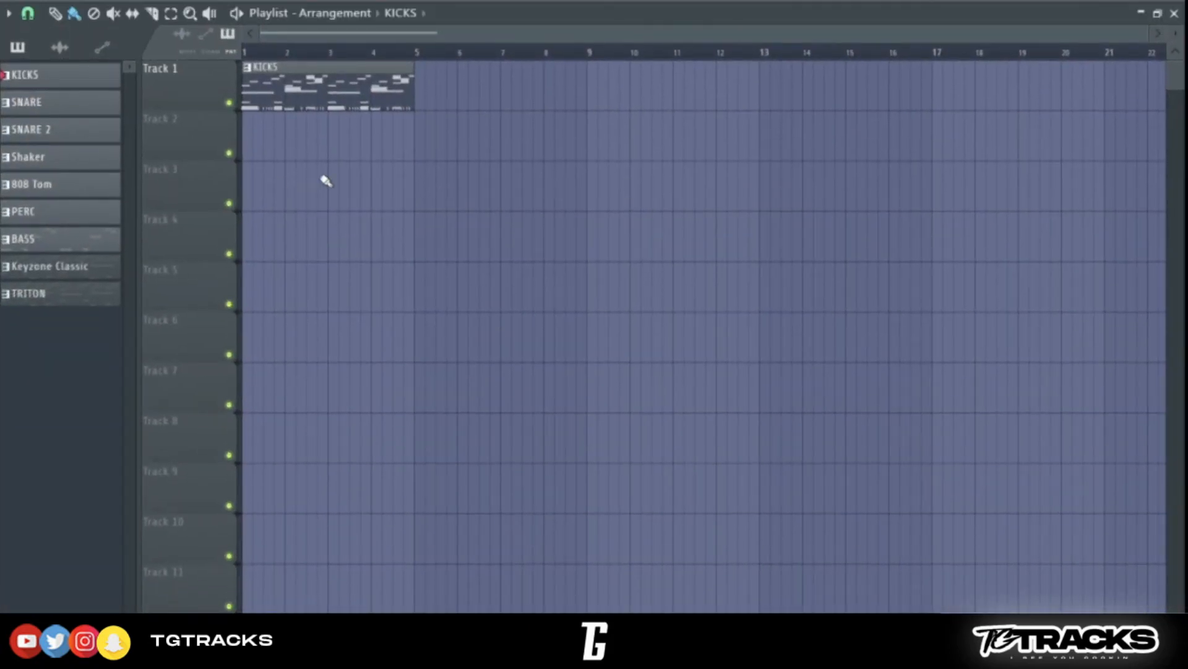
# Step: Place each instrument's four-bar pattern on its own playlist track and repeat it up to bar 53, starting KICKS and BASS at bar 5
pyautogui.click(278, 149)
pyautogui.press('KP_Add')
pyautogui.click(268, 180)
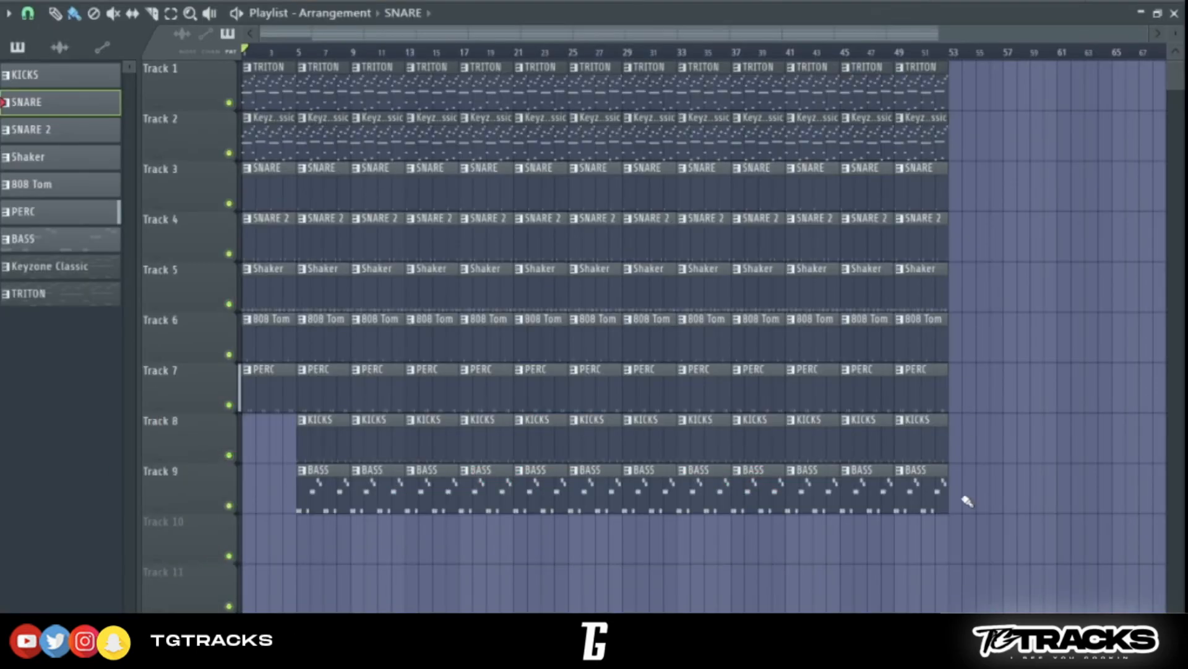
# Step: Extend the arrangement by duplicating the last eight bars of all nine tracks three times
pyautogui.moveTo(963, 499); pyautogui.dragTo(868, 80)
pyautogui.hotkey('ctrl', 'b')
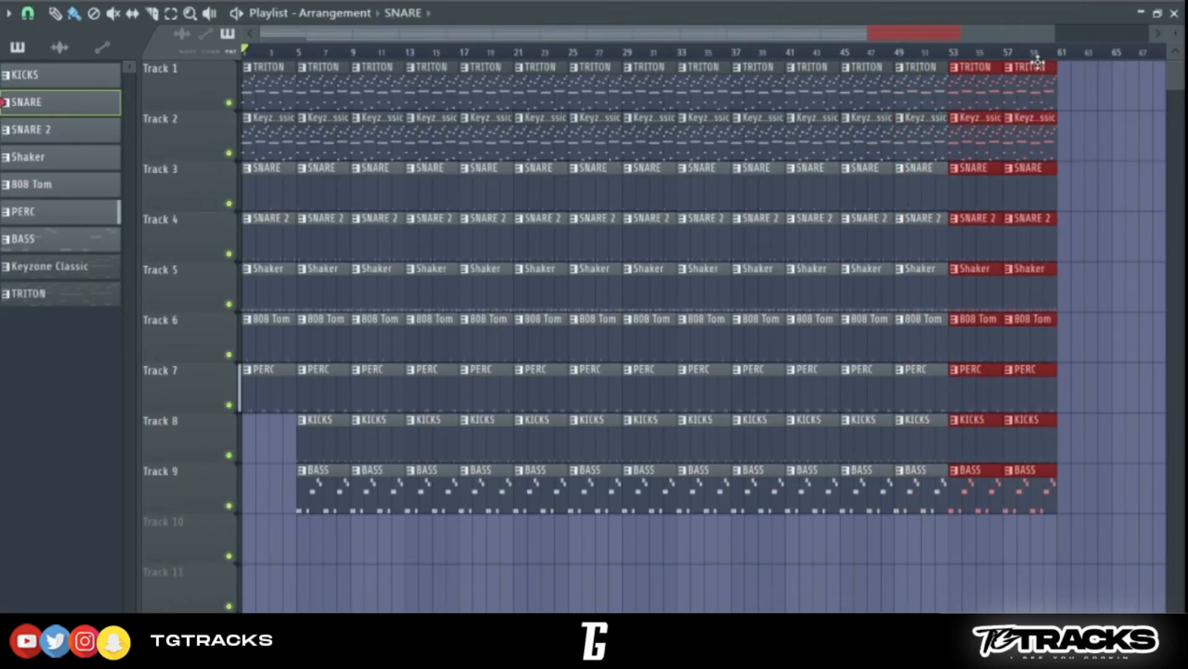
pyautogui.hotkey('ctrl', 'b')
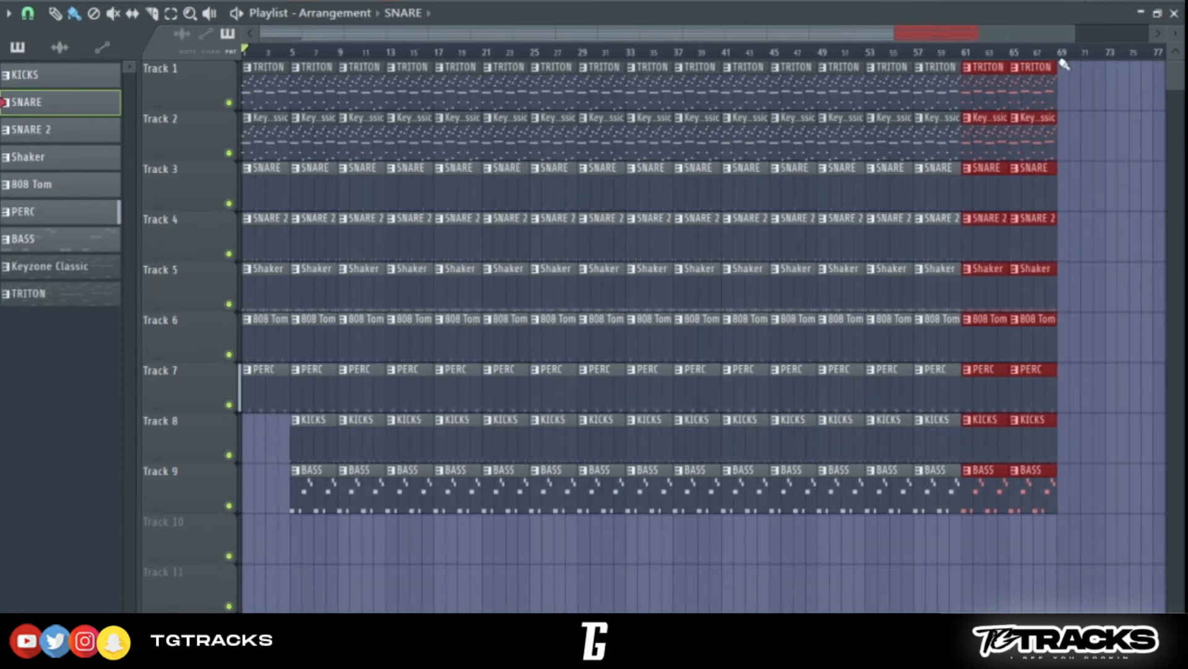
pyautogui.hotkey('ctrl', 'b')
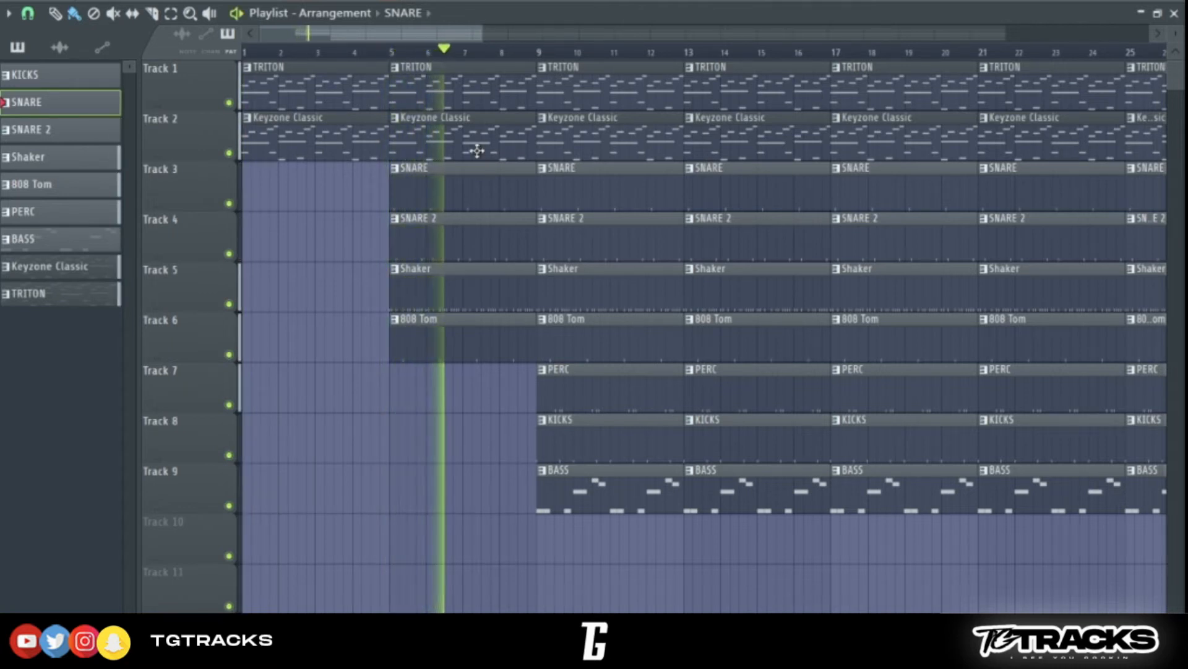
# Step: Trim the SNARE, SNARE 2, Shaker and 808 Tom clips starting at bar 5 to end one beat before bar 9
pyautogui.click(610, 443)
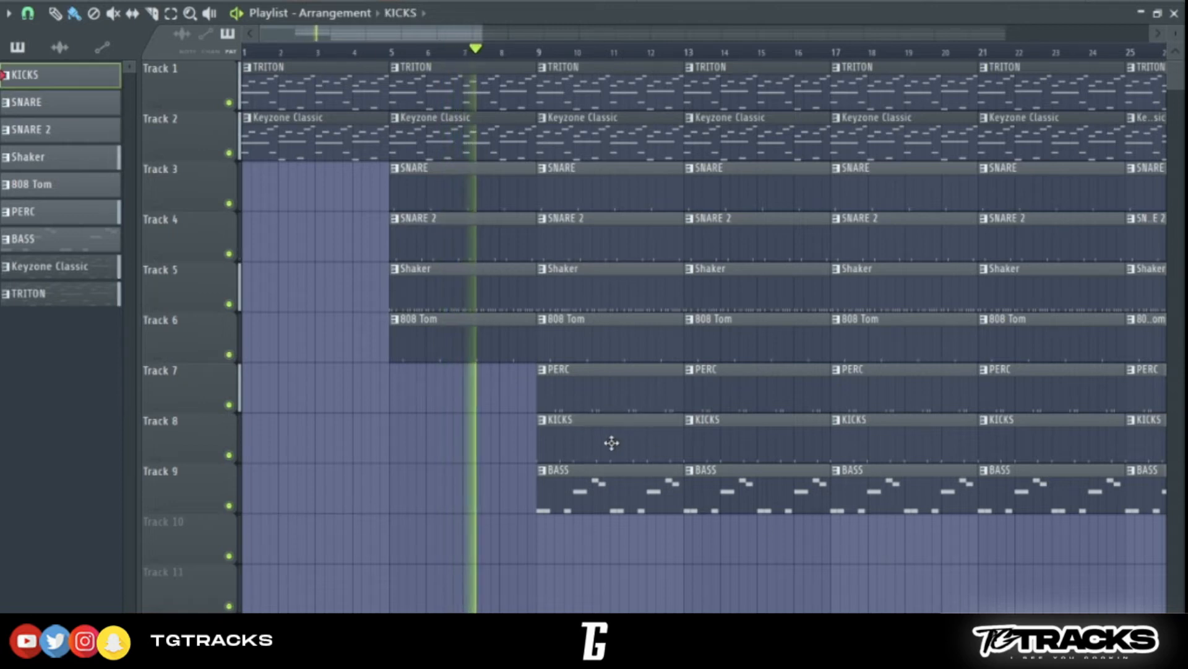
pyautogui.scroll(3, 542, 397)
pyautogui.moveTo(531, 186); pyautogui.dragTo(490, 419)
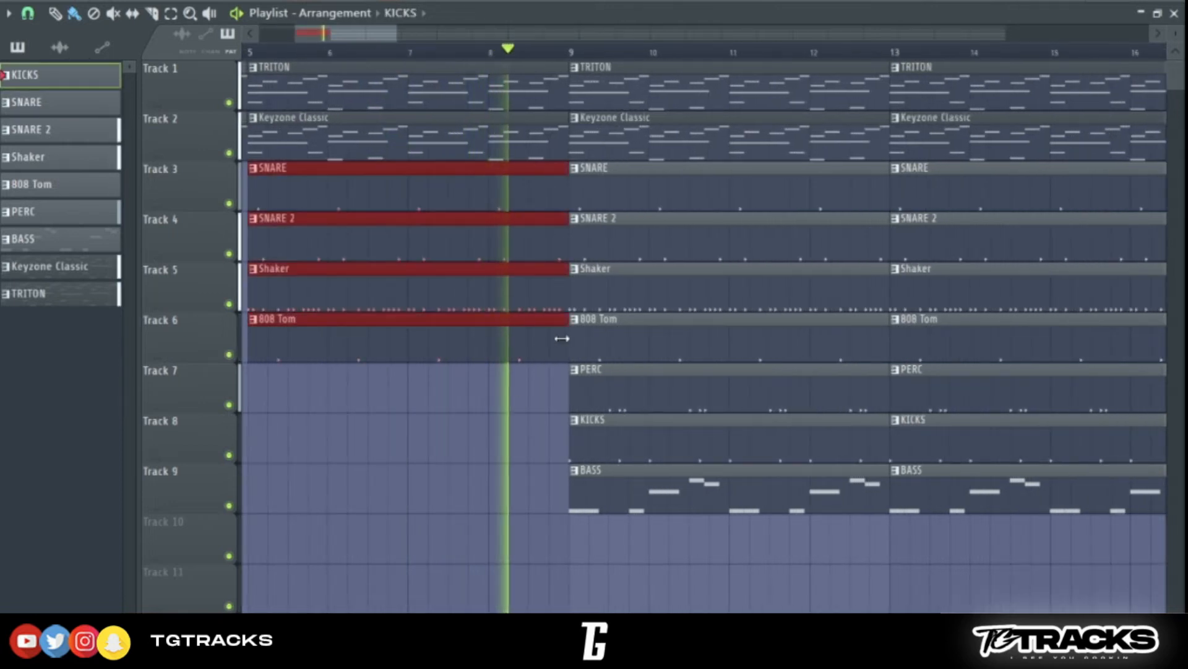
pyautogui.moveTo(568, 338); pyautogui.dragTo(541, 343)
pyautogui.click(542, 403)
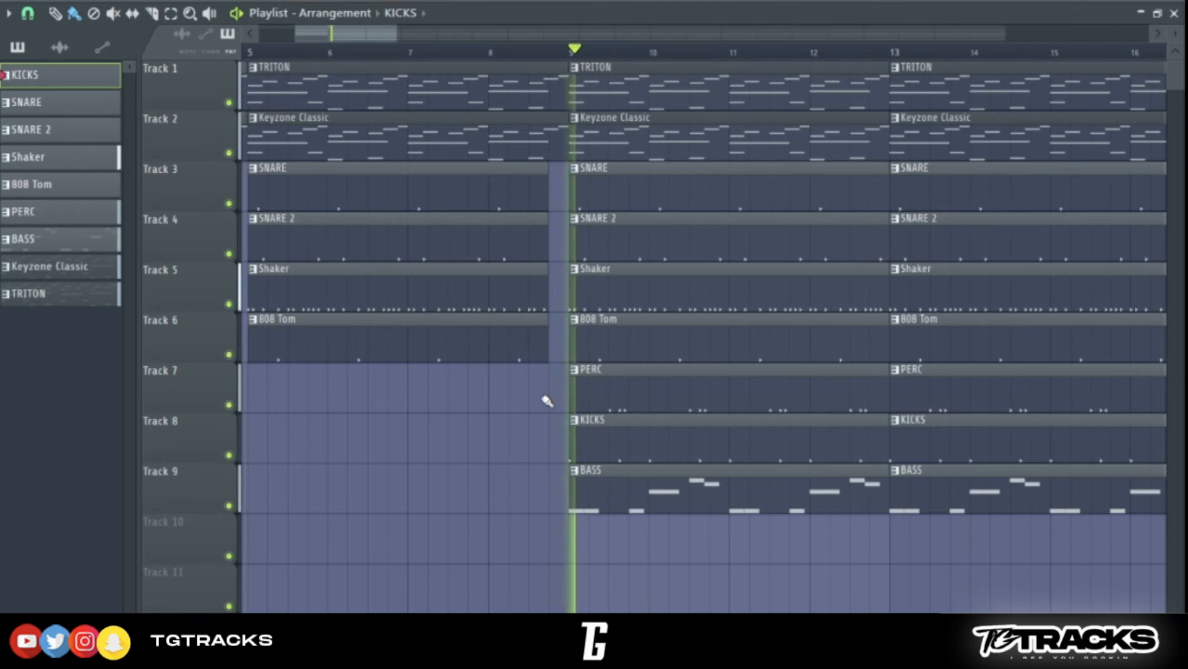
# Step: Delete the BASS clip at bar 17 and set the playback position to bar 17
pyautogui.scroll(-4, 543, 403)
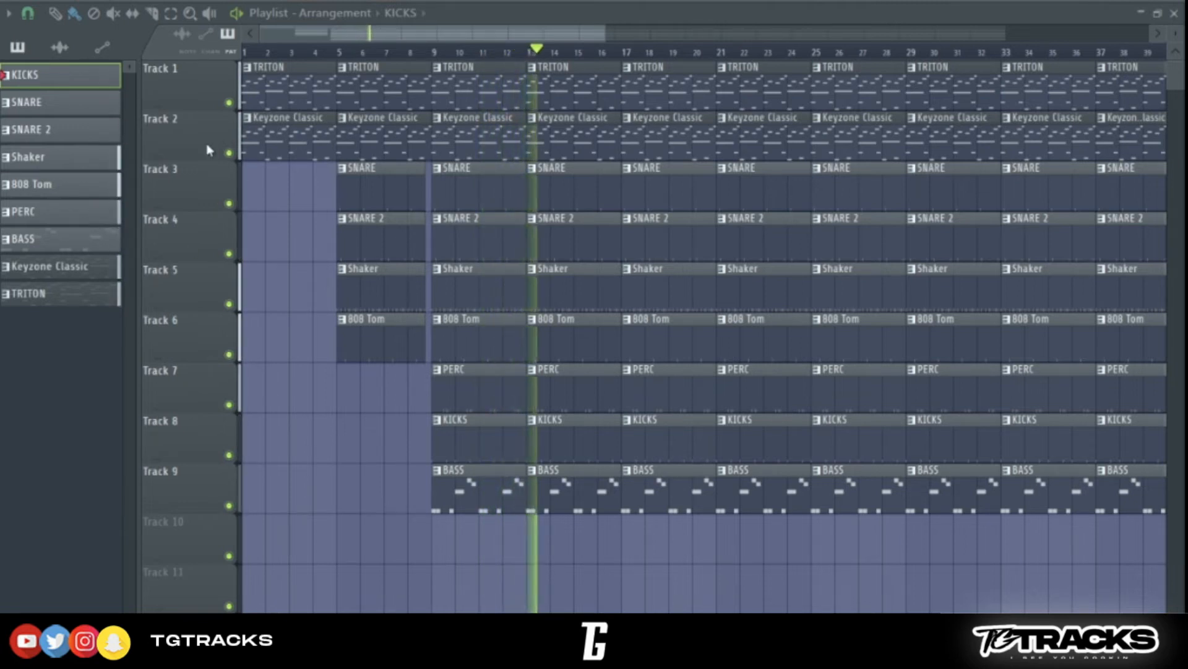
pyautogui.rightClick(650, 486)
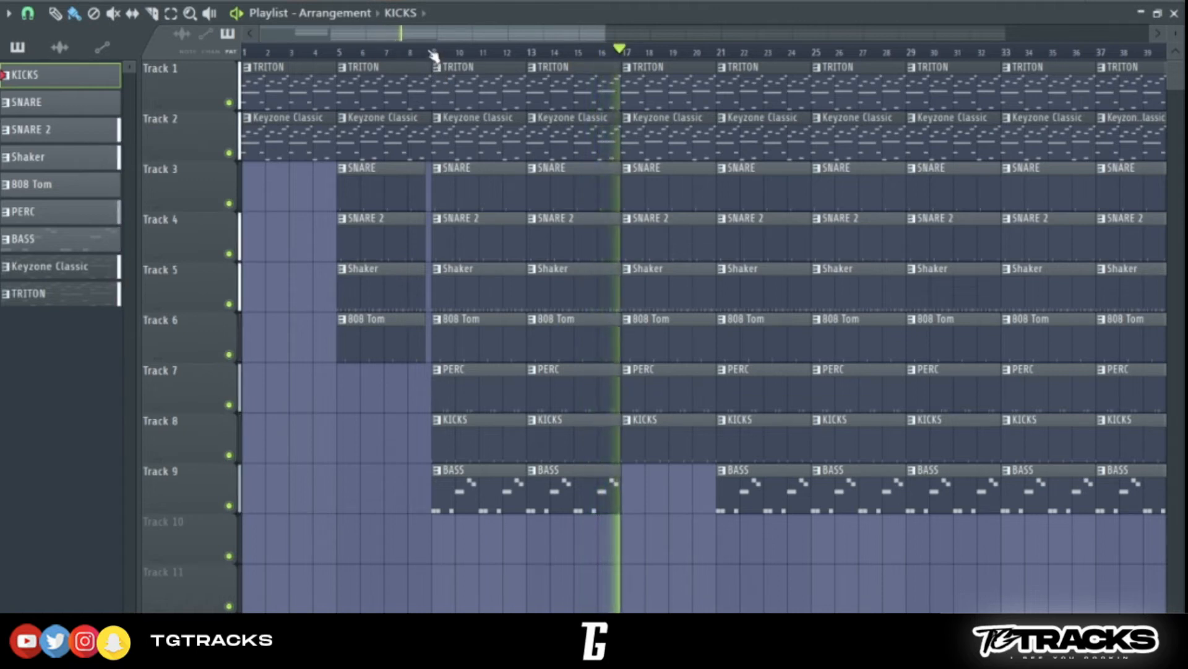
pyautogui.moveTo(433, 54); pyautogui.dragTo(610, 131)
pyautogui.click(600, 541)
pyautogui.moveTo(447, 581); pyautogui.dragTo(554, 61)
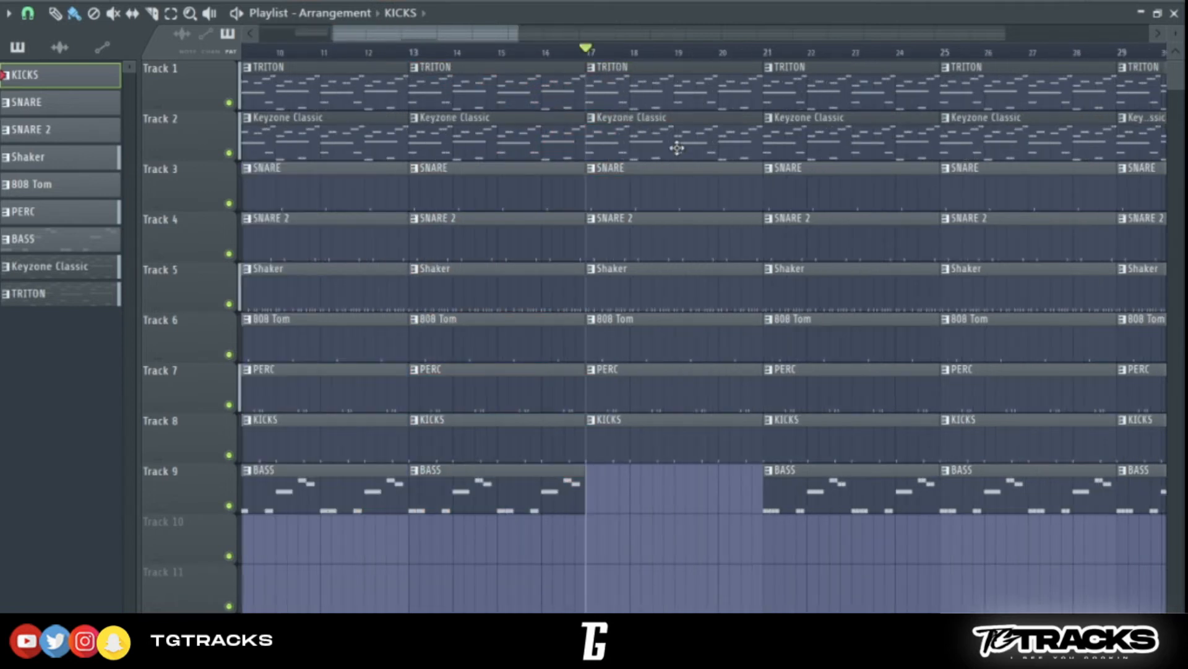
# Step: Try the section from bar 17 without its Keyzone Classic clip during playback
pyautogui.press('space')
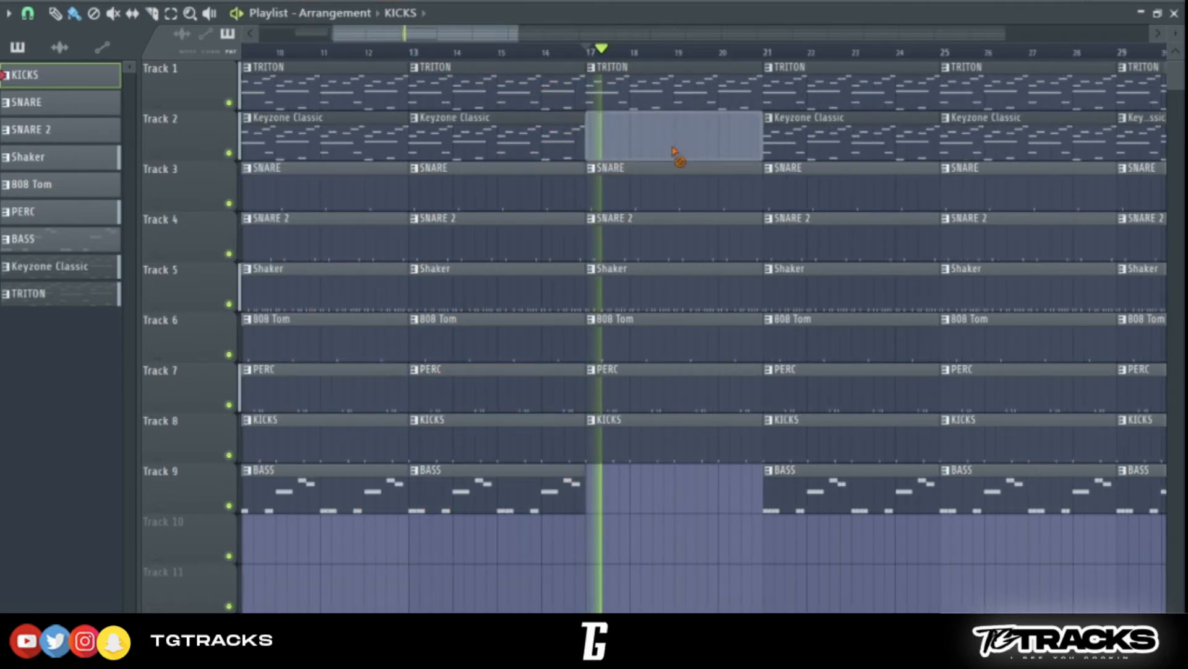
pyautogui.press('space')
pyautogui.press('space')
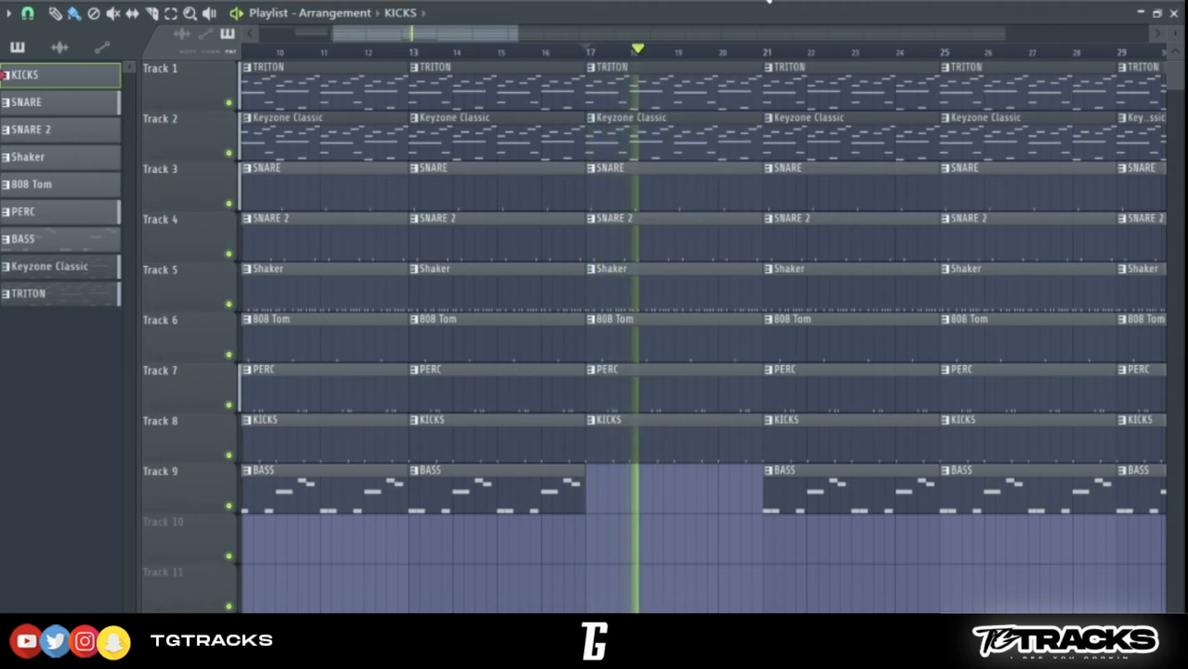
# Step: Delete the BASS clip at bar 21 and shorten that section's SNARE, SNARE 2, Shaker, 808 Tom, PERC and KICKS clips to end at bar 24
pyautogui.scroll(-3, 716, 380)
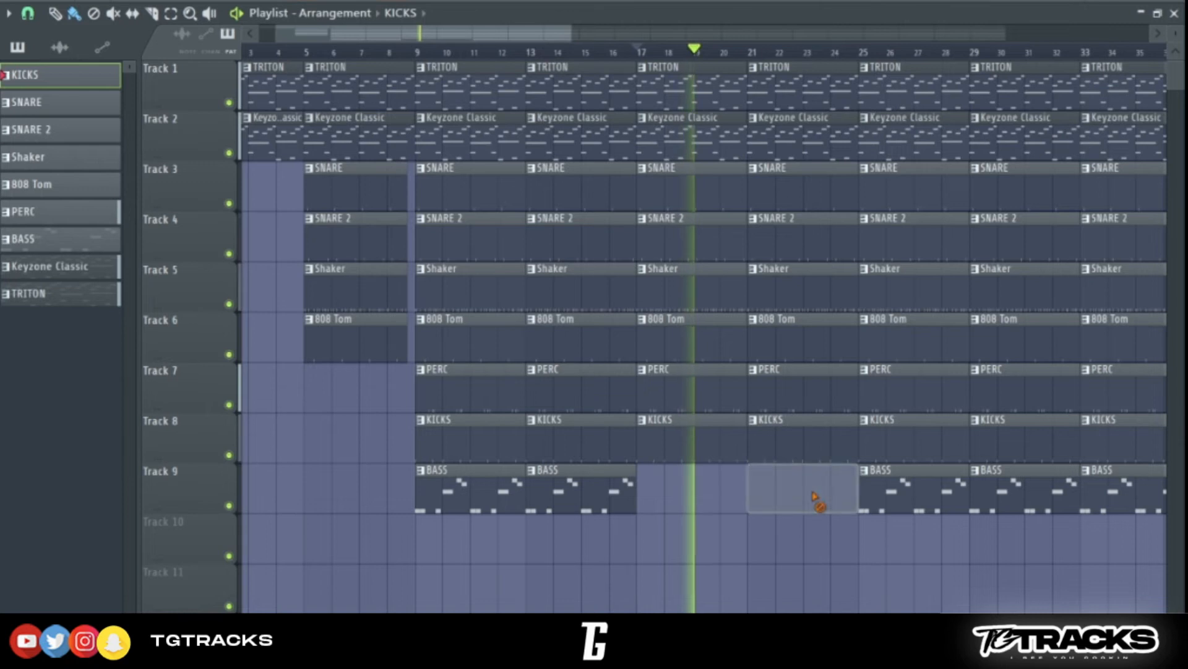
pyautogui.scroll(-1, 796, 494)
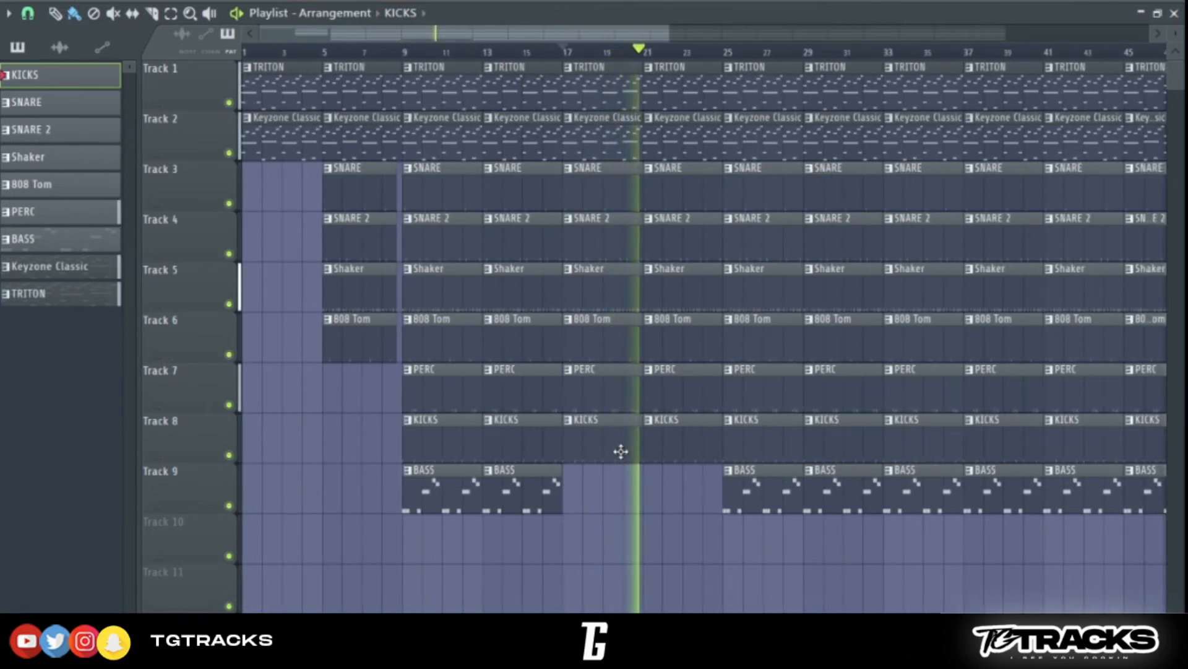
pyautogui.scroll(4, 730, 279)
pyautogui.moveTo(639, 162); pyautogui.dragTo(600, 466)
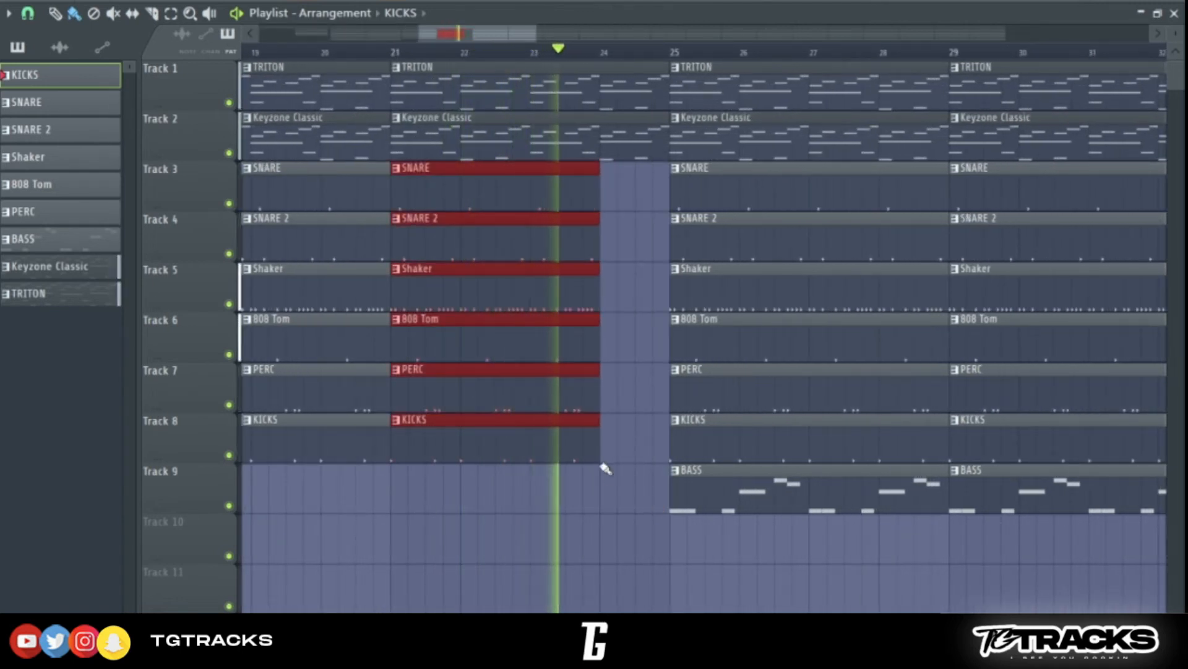
pyautogui.click(616, 483)
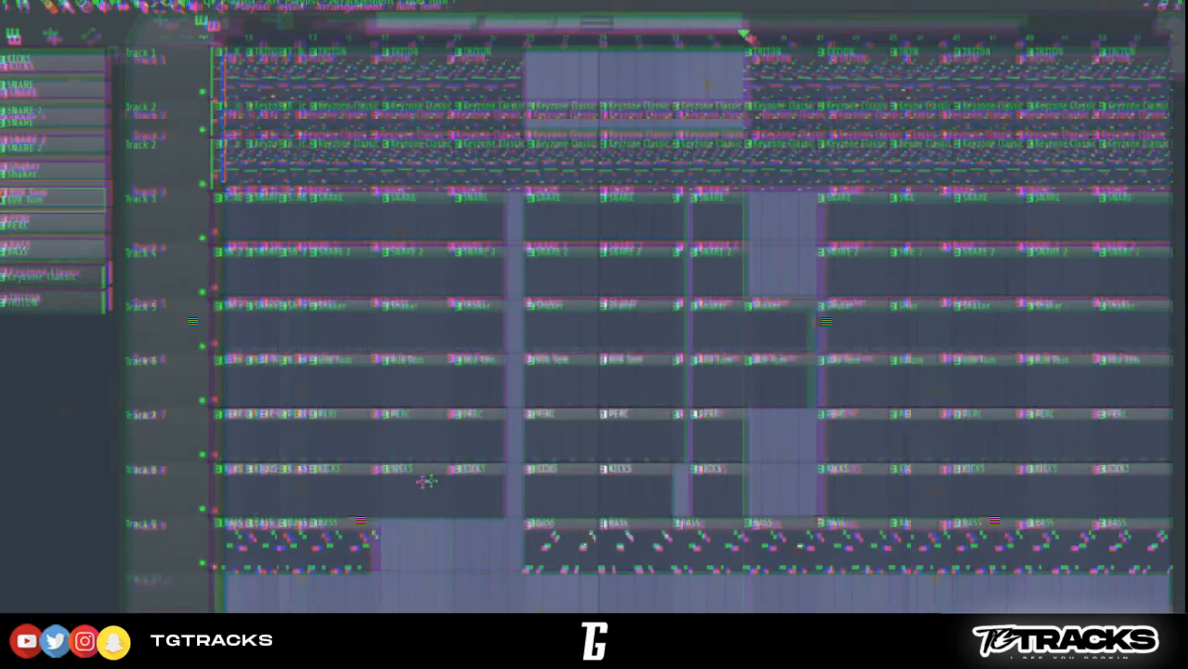
pyautogui.scroll(3, 380, 453)
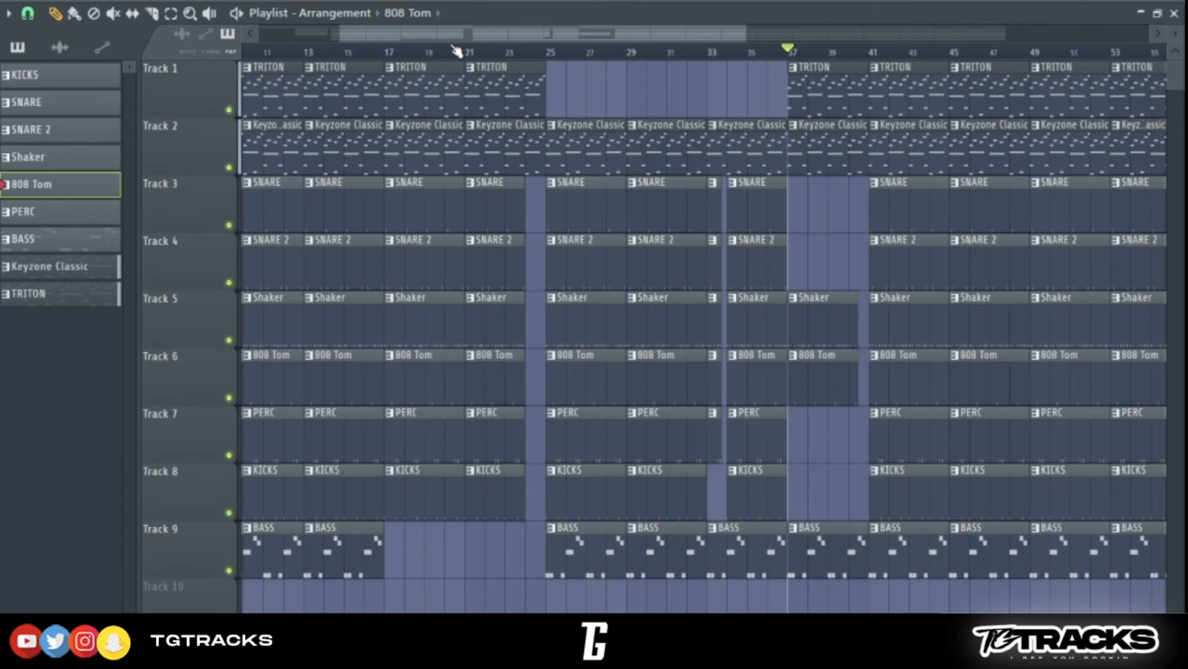
# Step: Review the arrangement by marking bars 17 to 25, 25 to 33 and 33 to 41 in turn, and clear the selection
pyautogui.moveTo(390, 55); pyautogui.dragTo(549, 74)
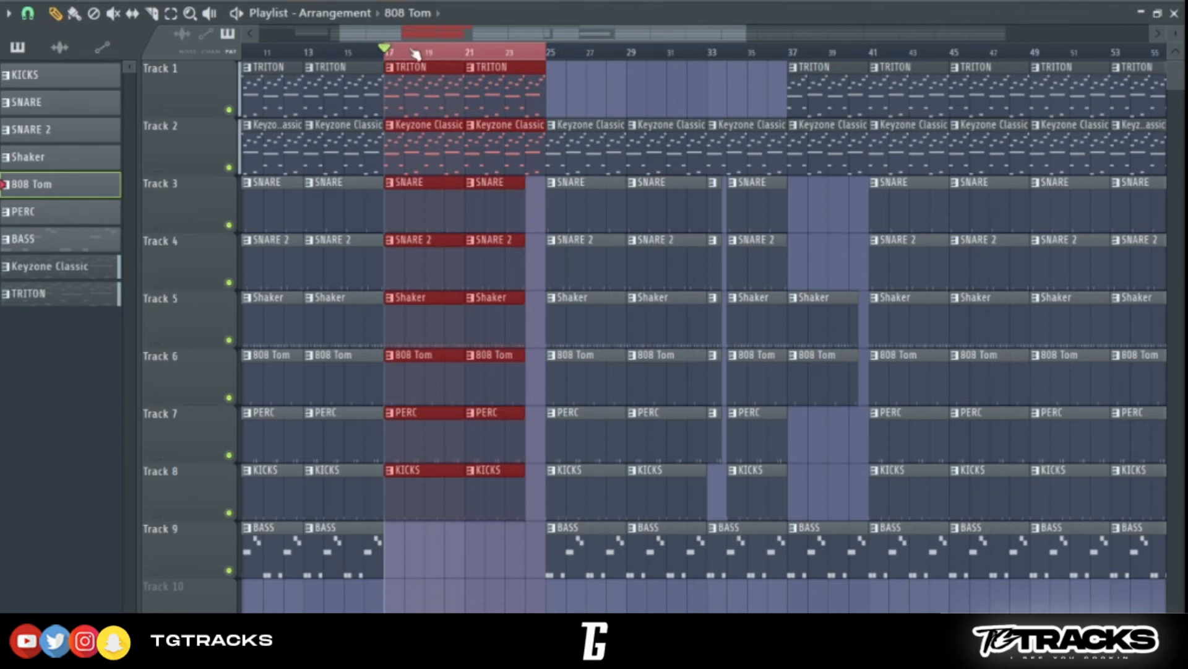
pyautogui.moveTo(384, 50); pyautogui.dragTo(711, 116)
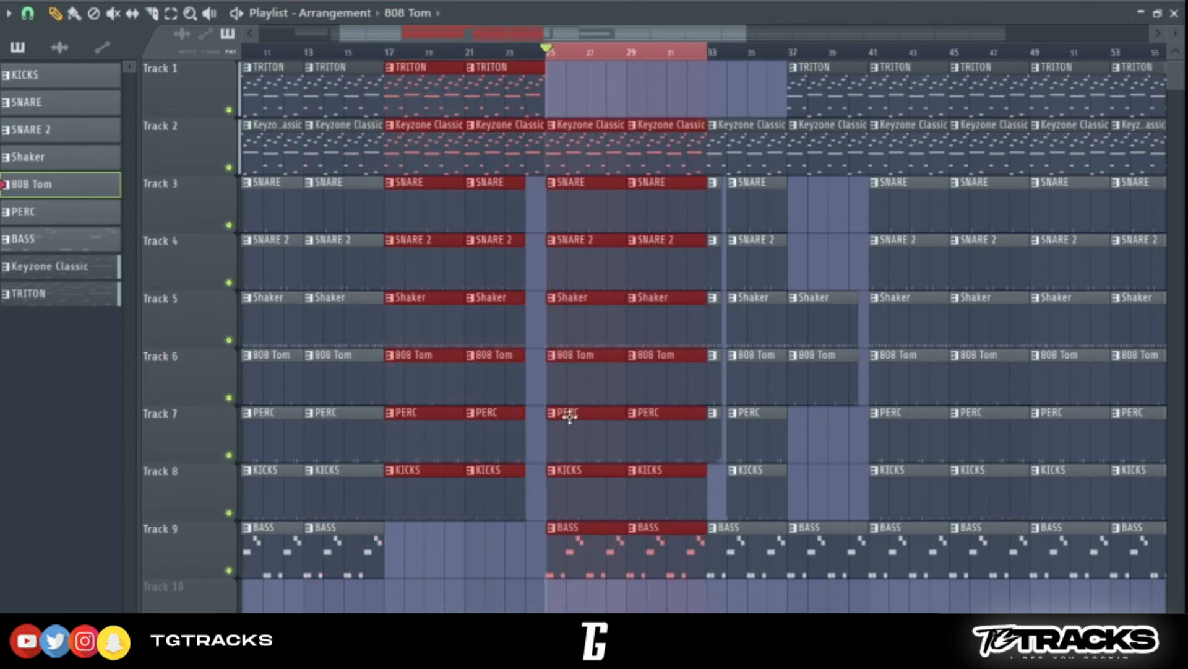
pyautogui.click(568, 90)
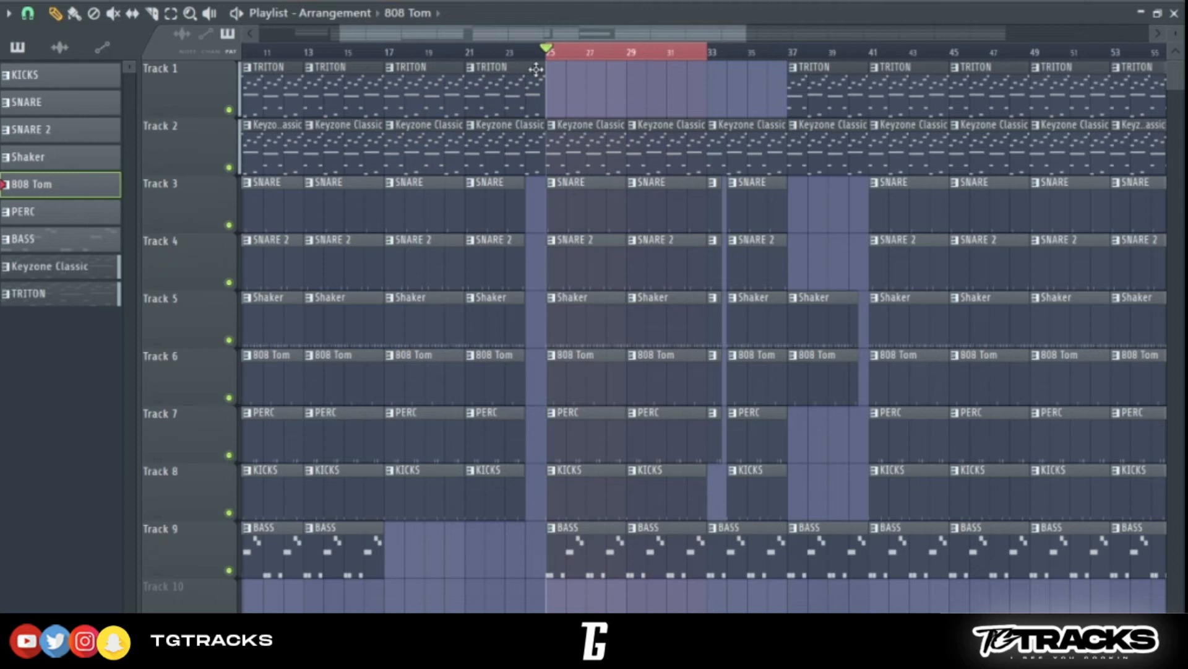
pyautogui.moveTo(551, 58)
pyautogui.mouseDown()
pyautogui.moveTo(746, 73)
pyautogui.moveTo(556, 75)
pyautogui.moveTo(873, 70)
pyautogui.mouseUp()
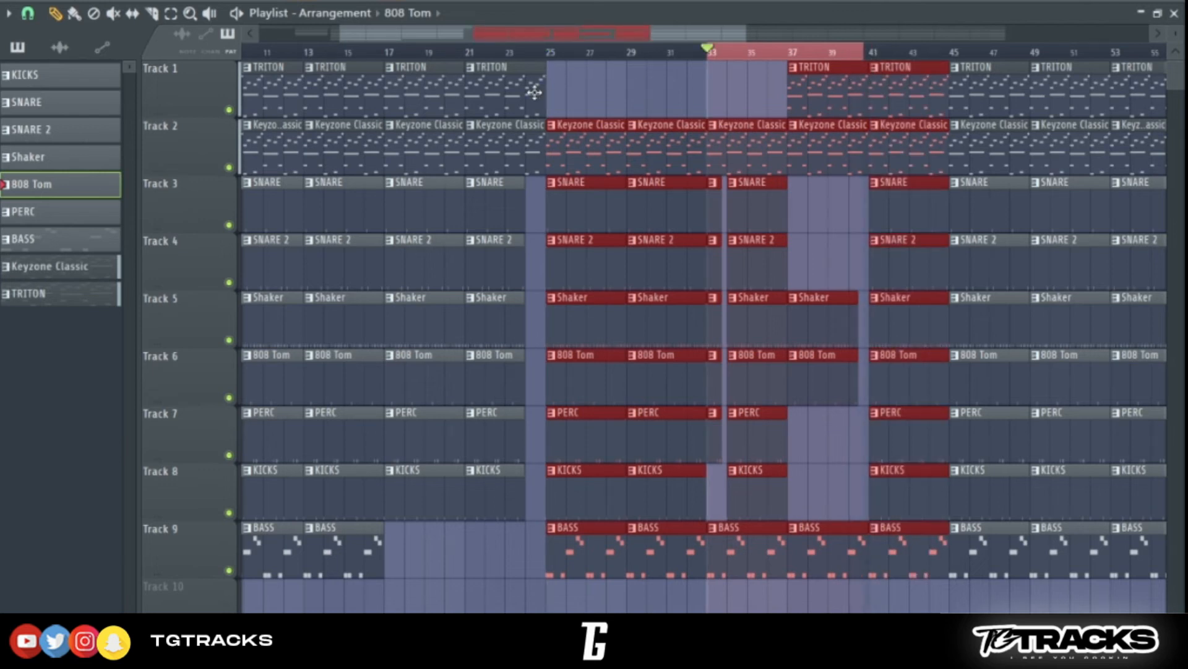
pyautogui.hotkey('ctrl', 'd')
pyautogui.scroll(1, 416, 137)
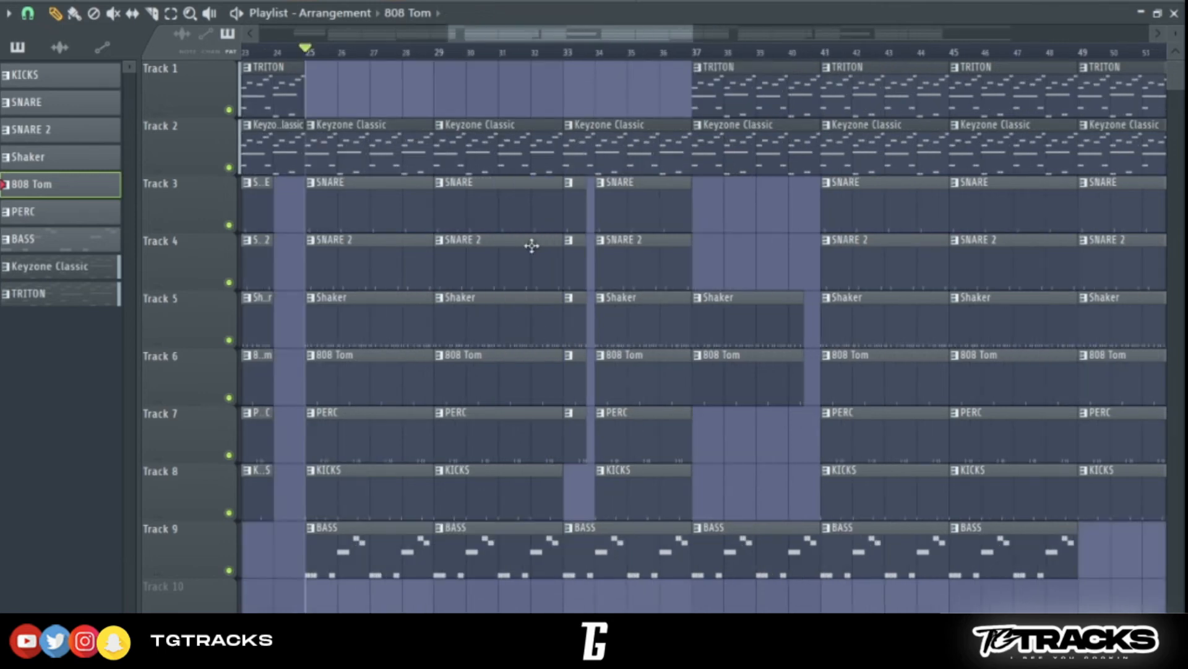
# Step: Play the arrangement from bar 5 through the Drum Roll clip at bar 9 and return the playback position to bar 5
pyautogui.scroll(-5, 532, 246)
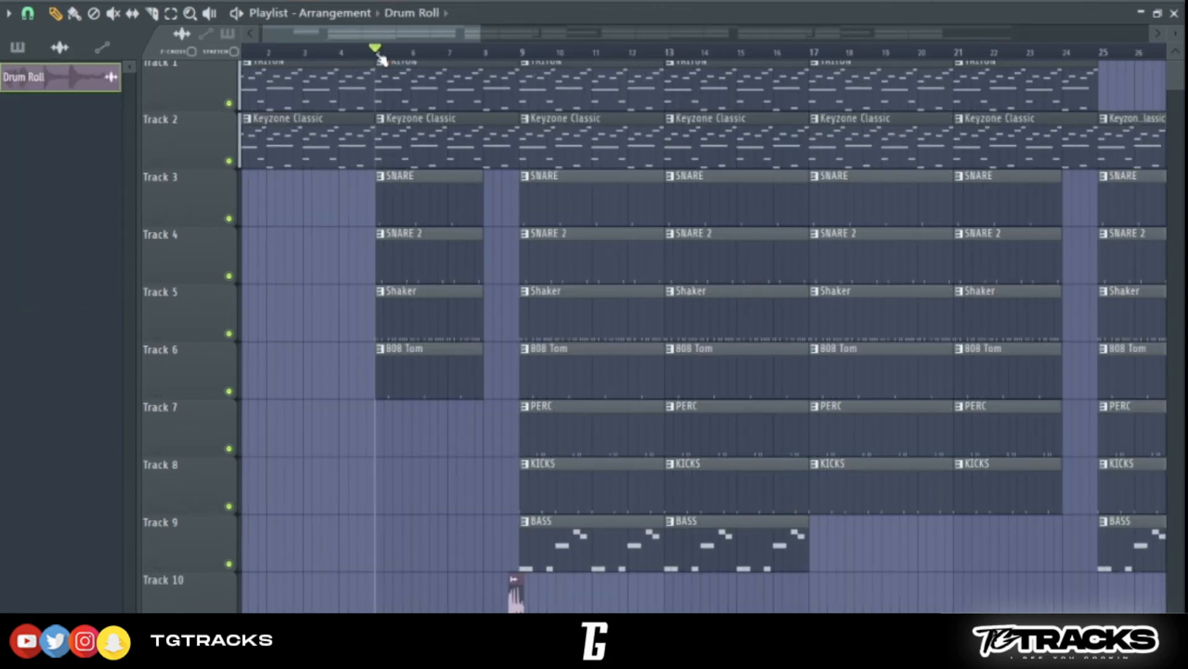
pyautogui.press('space')
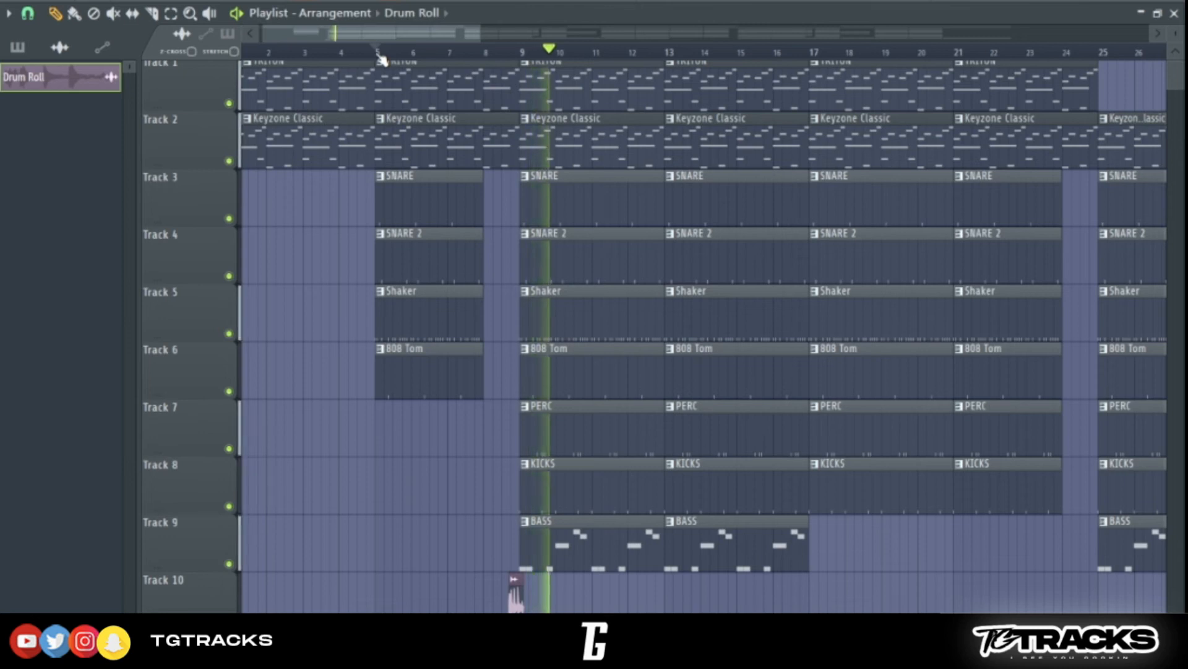
pyautogui.click(377, 52)
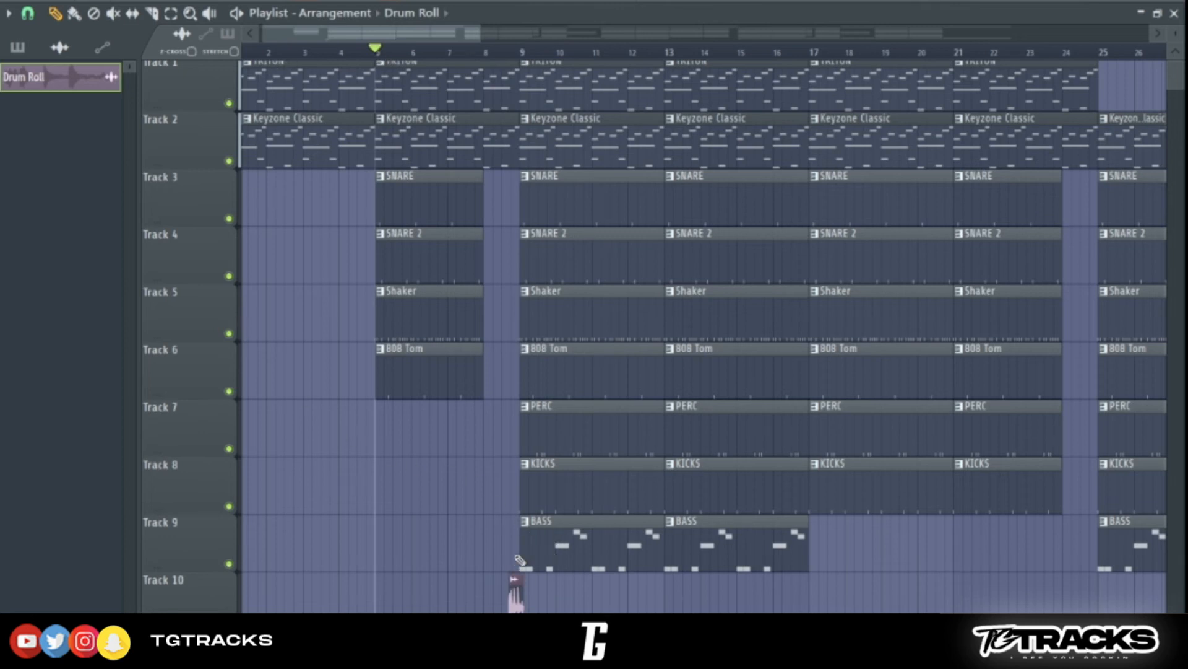
# Step: Place Drum Roll clips on Track 10 so that they lead into bars 41 and 73
pyautogui.scroll(-6, 520, 560)
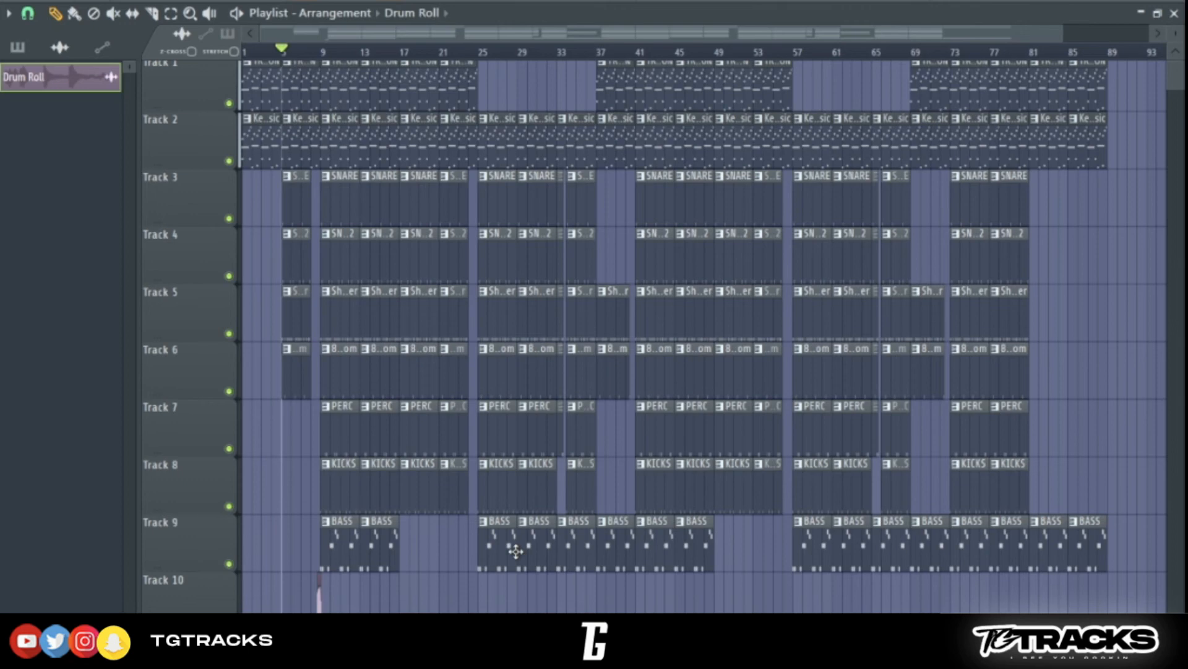
pyautogui.scroll(10, 515, 550)
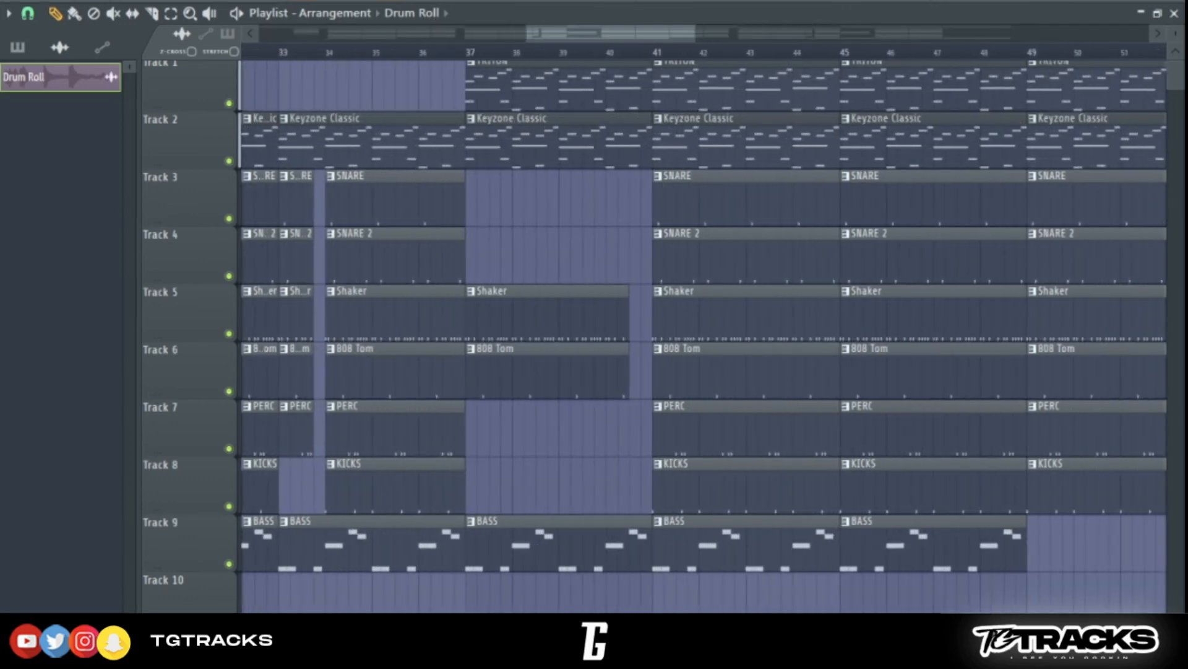
pyautogui.moveTo(648, 610); pyautogui.dragTo(723, 610)
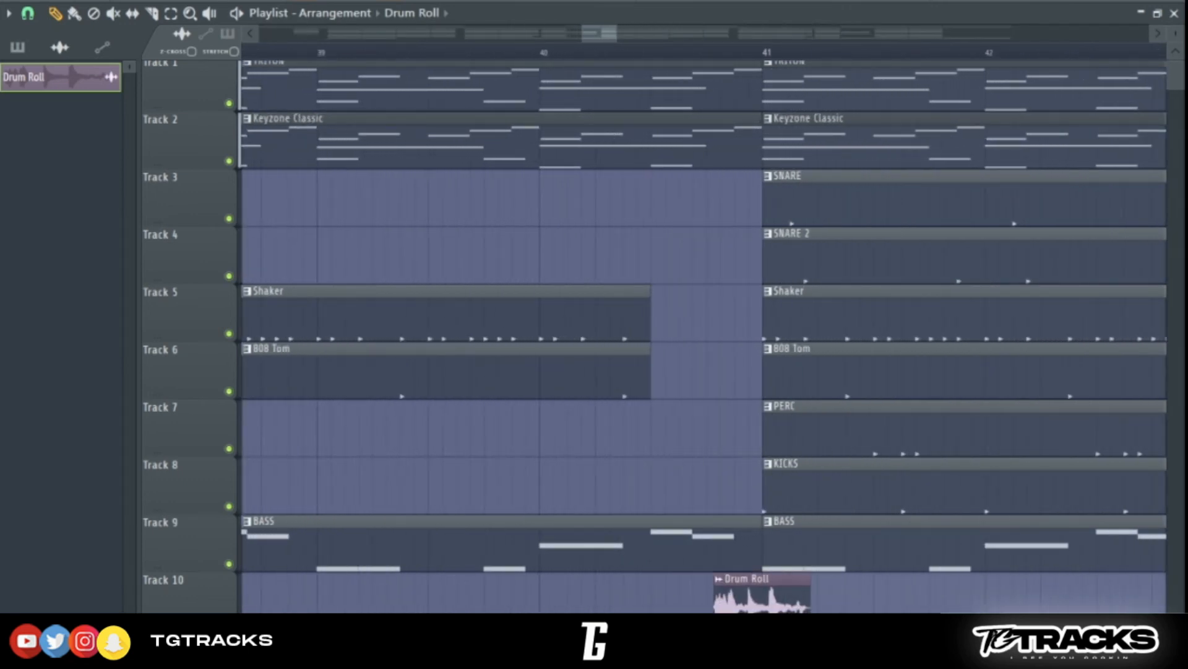
pyautogui.scroll(-1, 1015, 578)
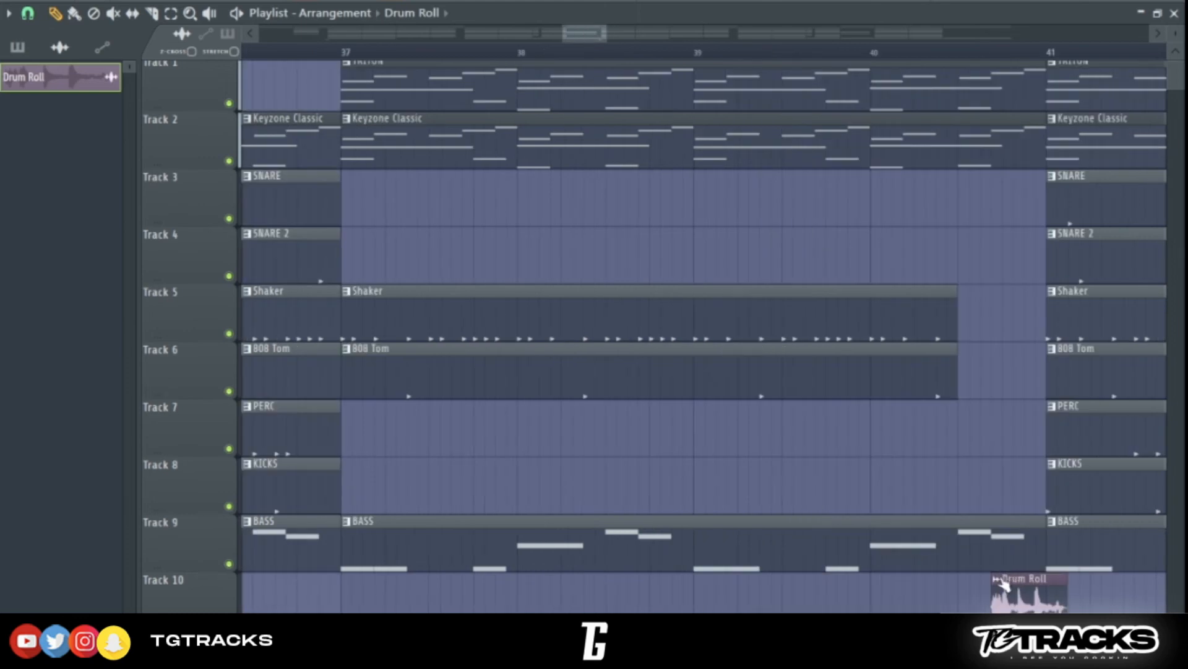
pyautogui.scroll(2, 1003, 583)
pyautogui.scroll(-8, 989, 584)
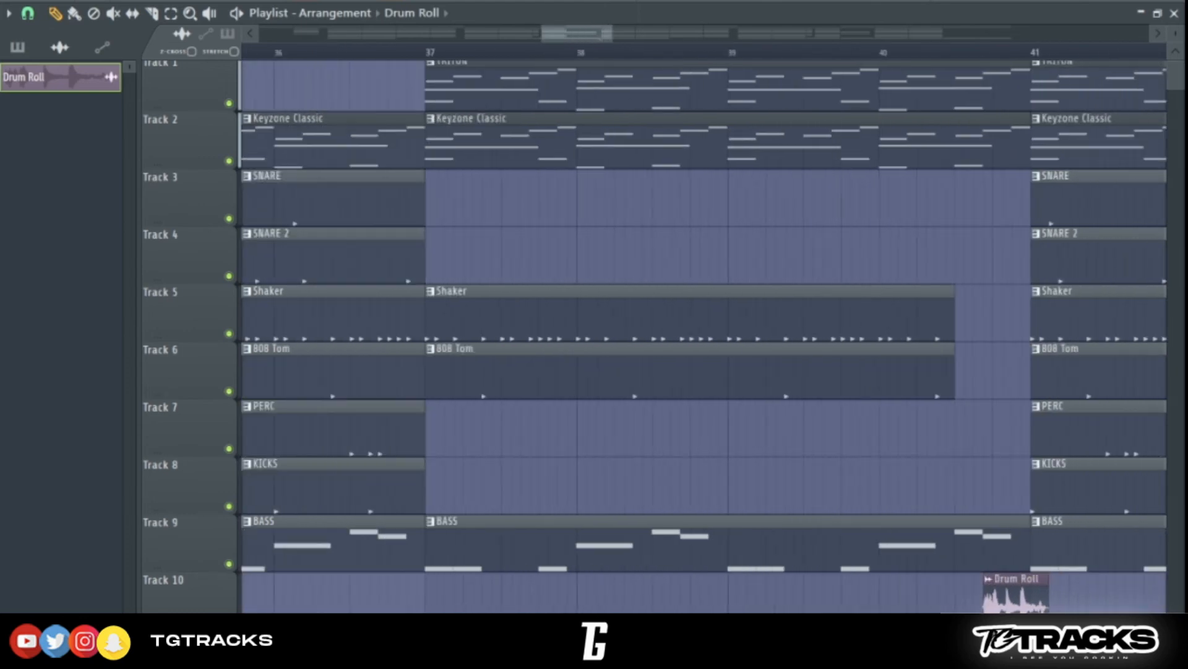
pyautogui.scroll(3, 366, 584)
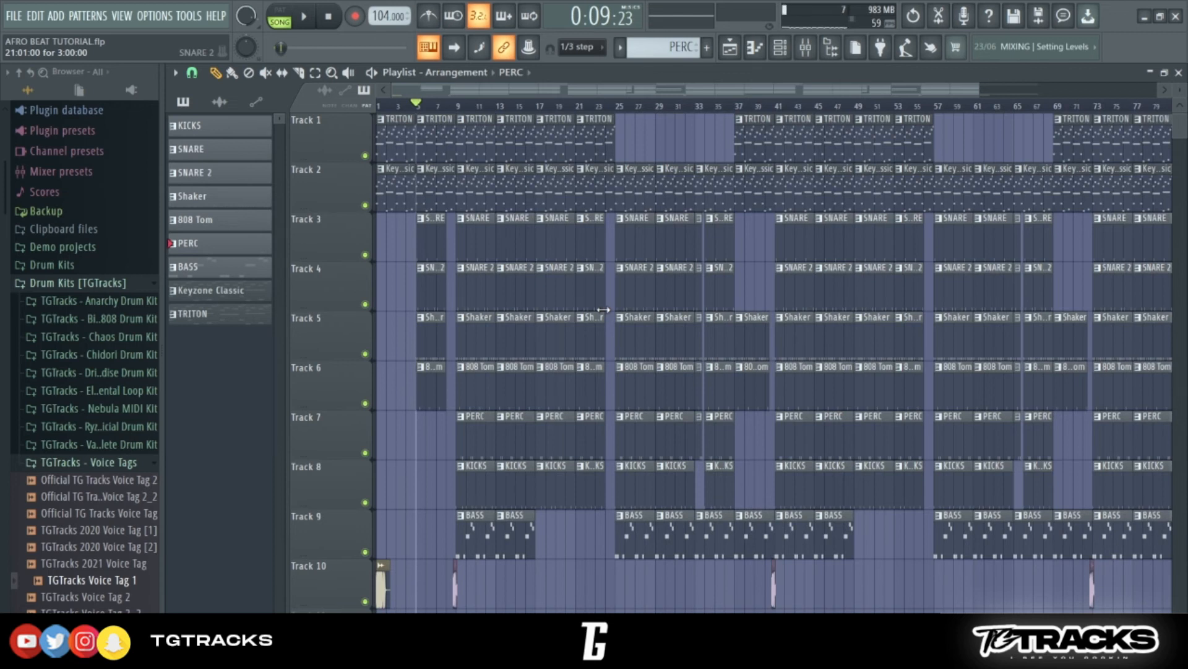
# Step: Play the full arrangement from bar 5
pyautogui.press('space')
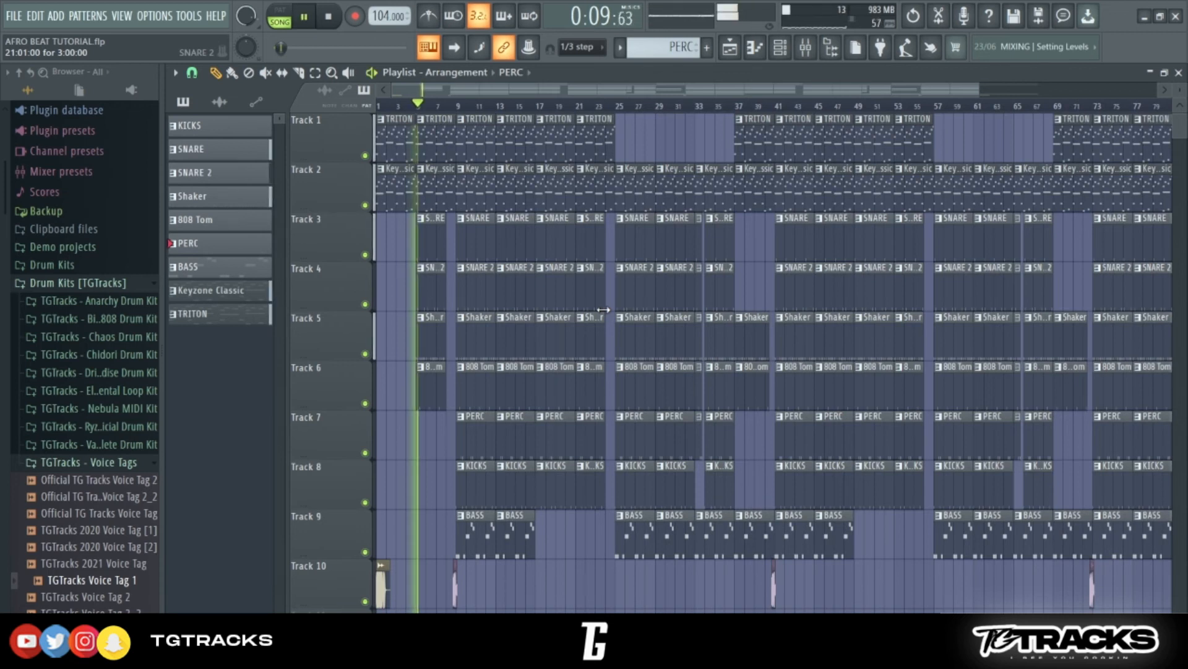